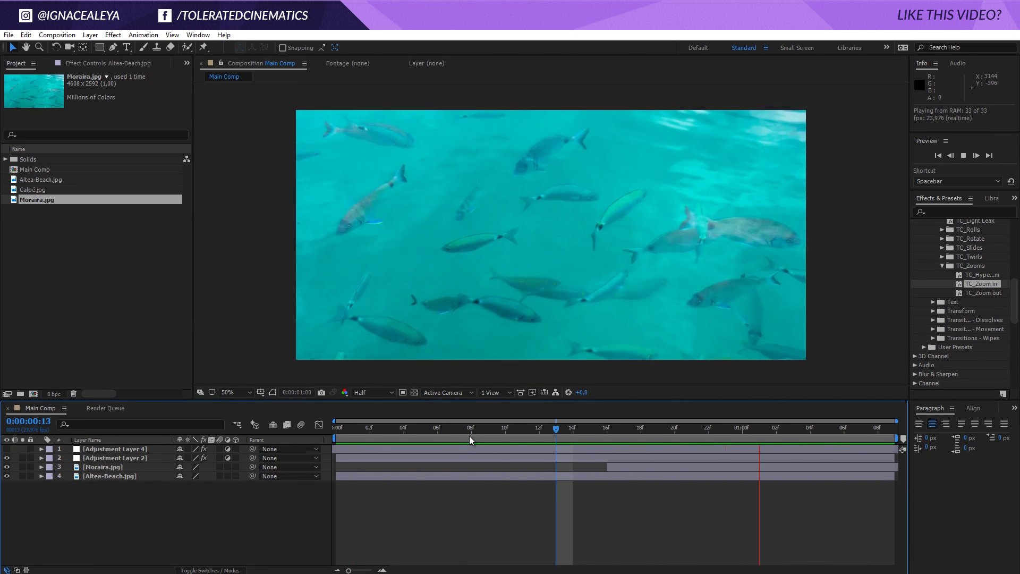
click(571, 444)
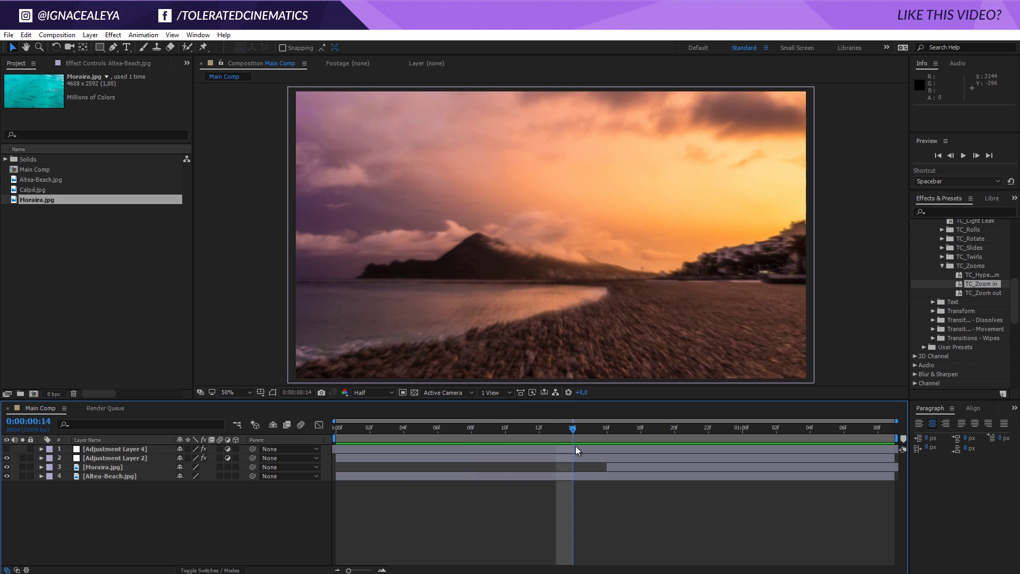
drag(578, 452, 602, 480)
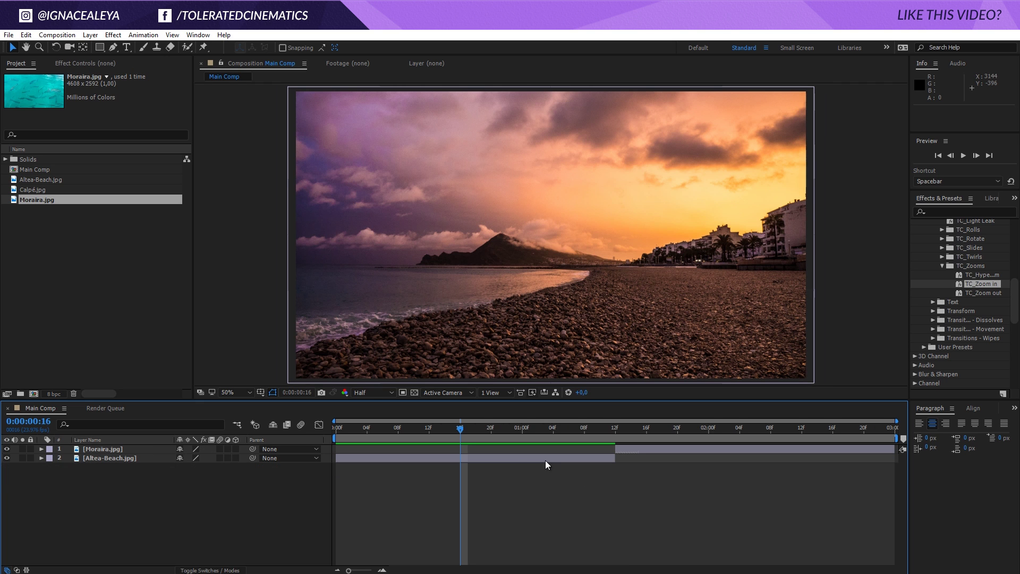
Add a new adjustment layer, Adjustment Layer 6, to Main Comp.
right_click(185, 509)
mouse_move(230, 397)
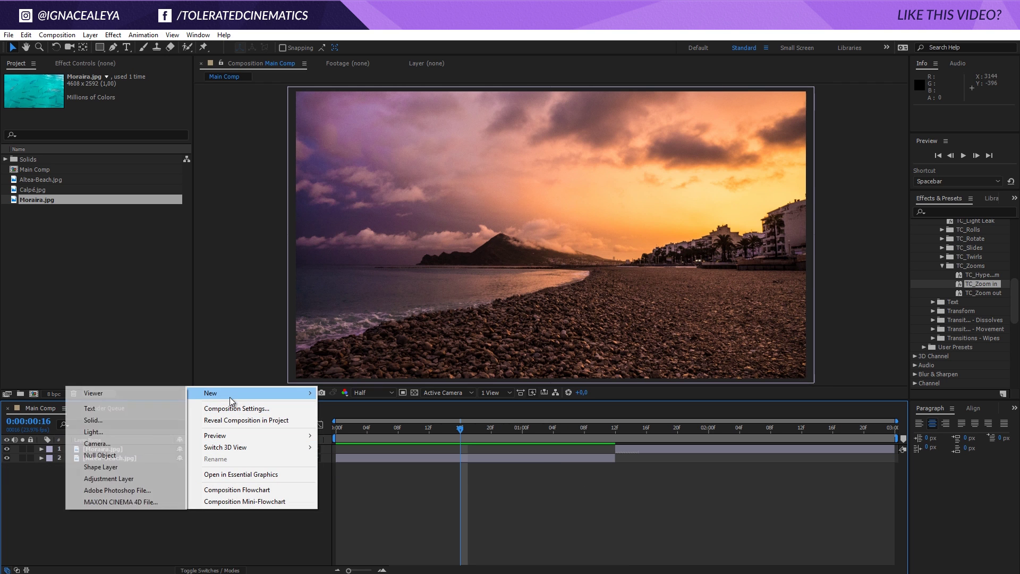
click(131, 479)
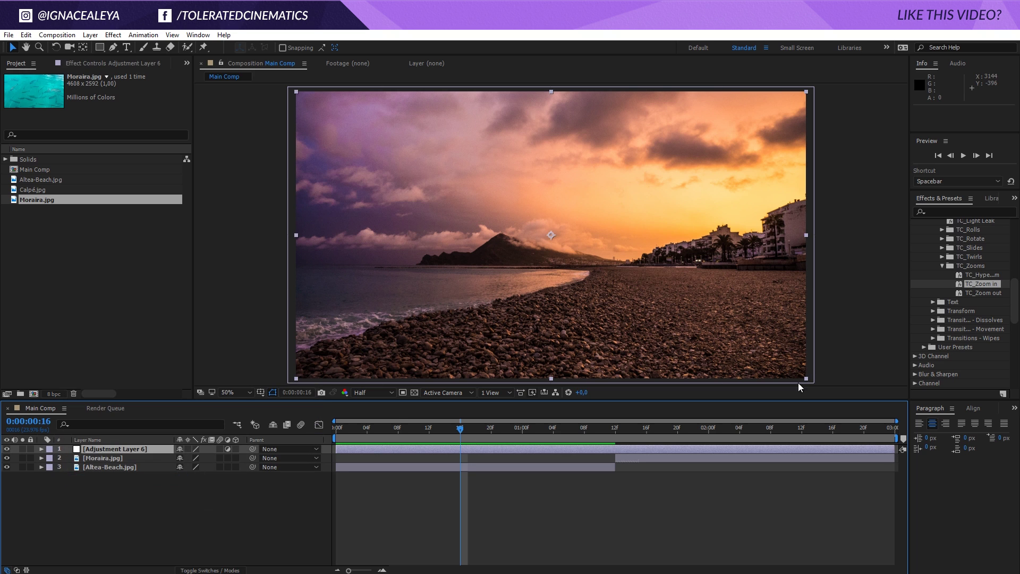
Apply the TC_Hyperzoom preset to Adjustment Layer 6 and shift it five frames earlier.
scroll(925, 319, up, 3)
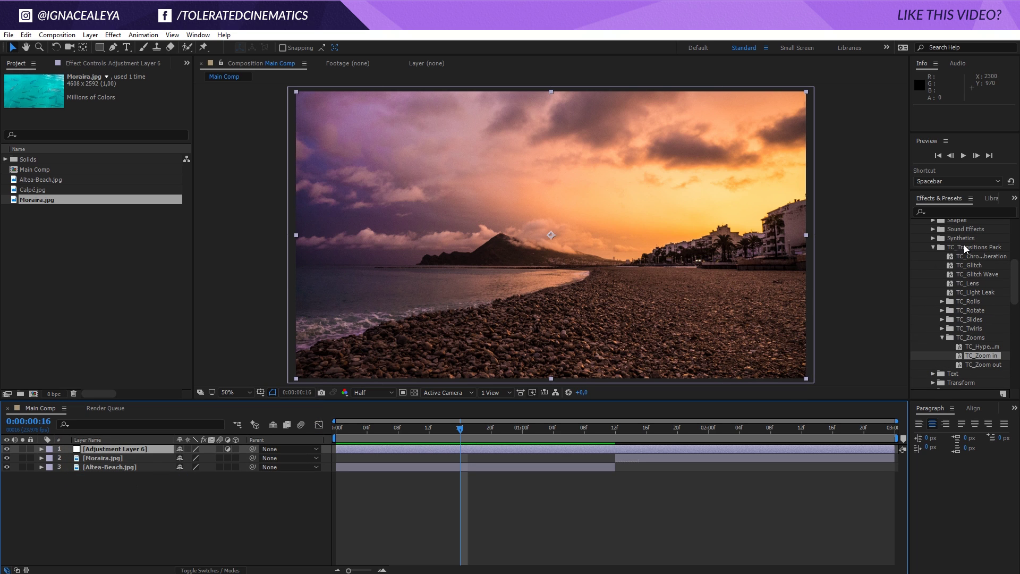
click(968, 251)
drag(910, 262, 843, 270)
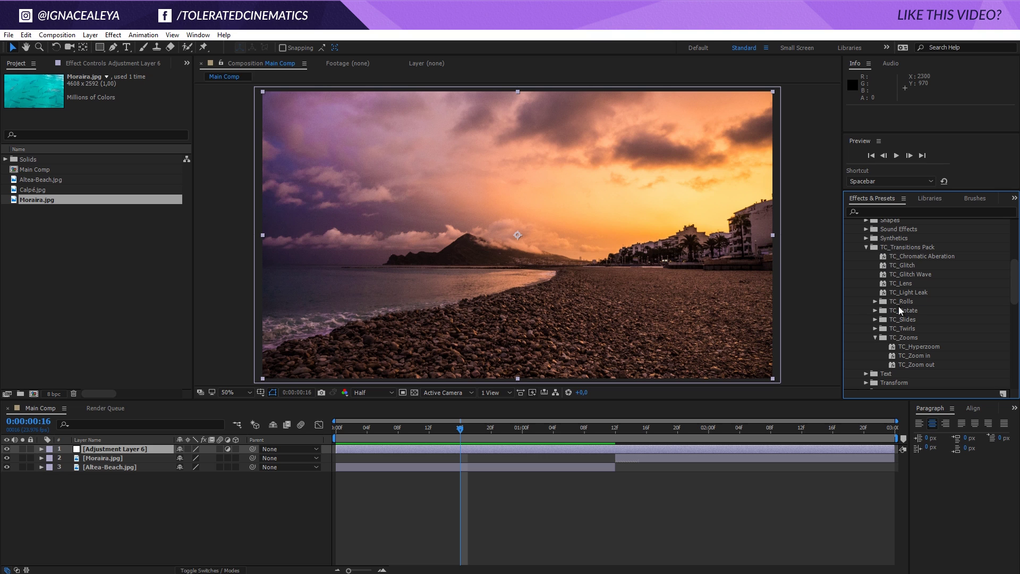
drag(917, 346, 430, 449)
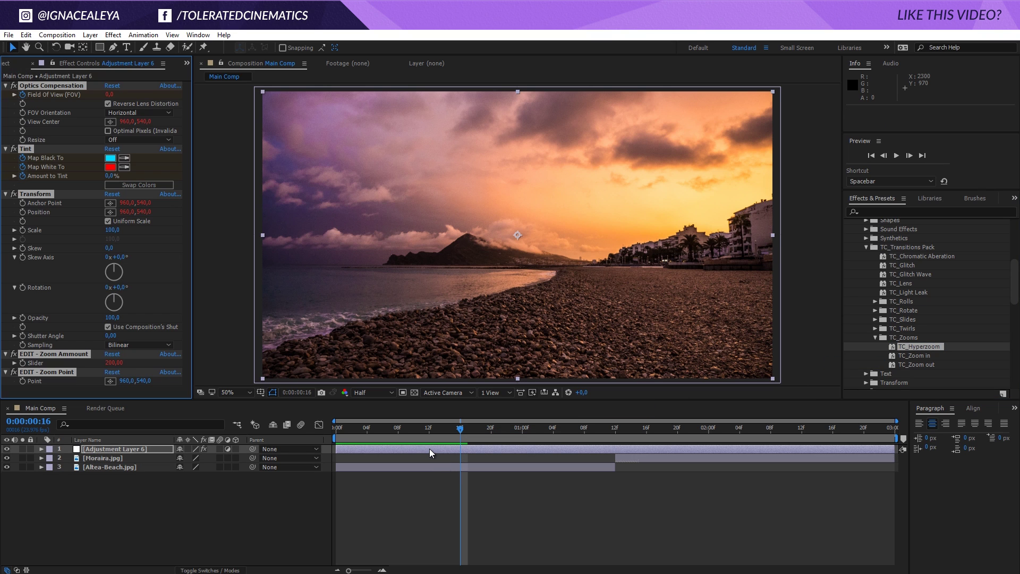
key(u)
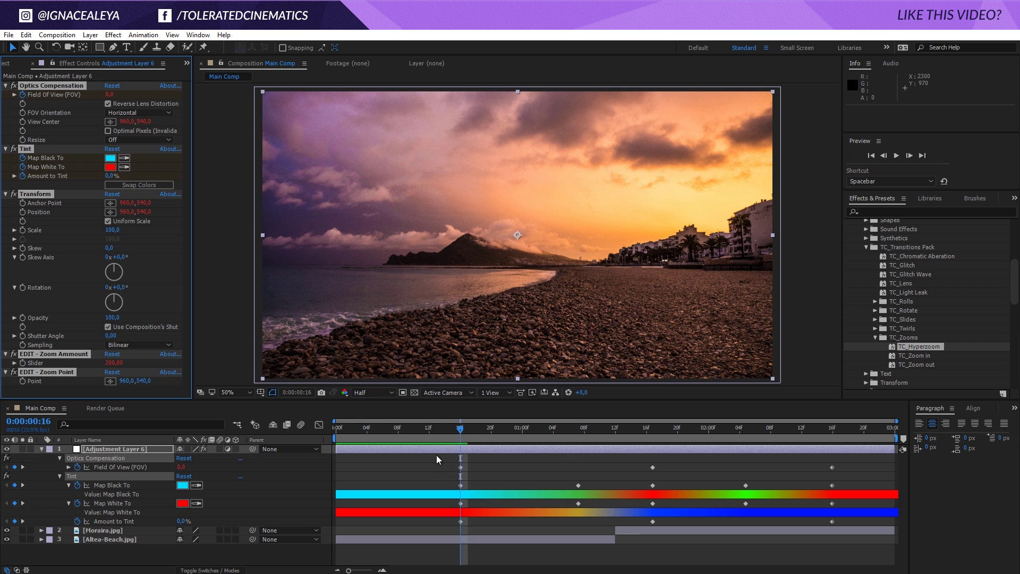
drag(653, 451, 613, 454)
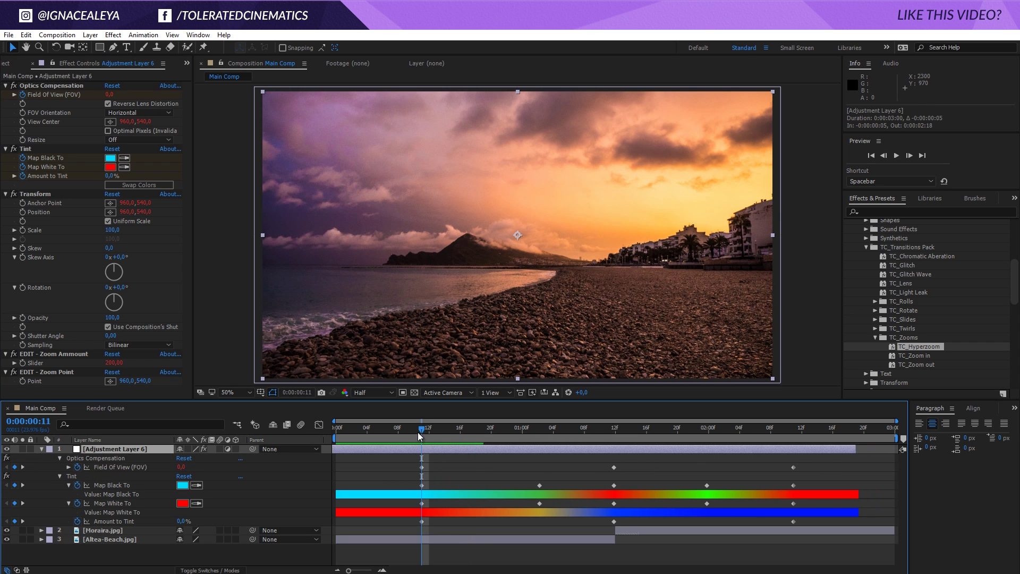
Preview the transition, park at 0:00:01:11, and select all the layer's effects.
key(space)
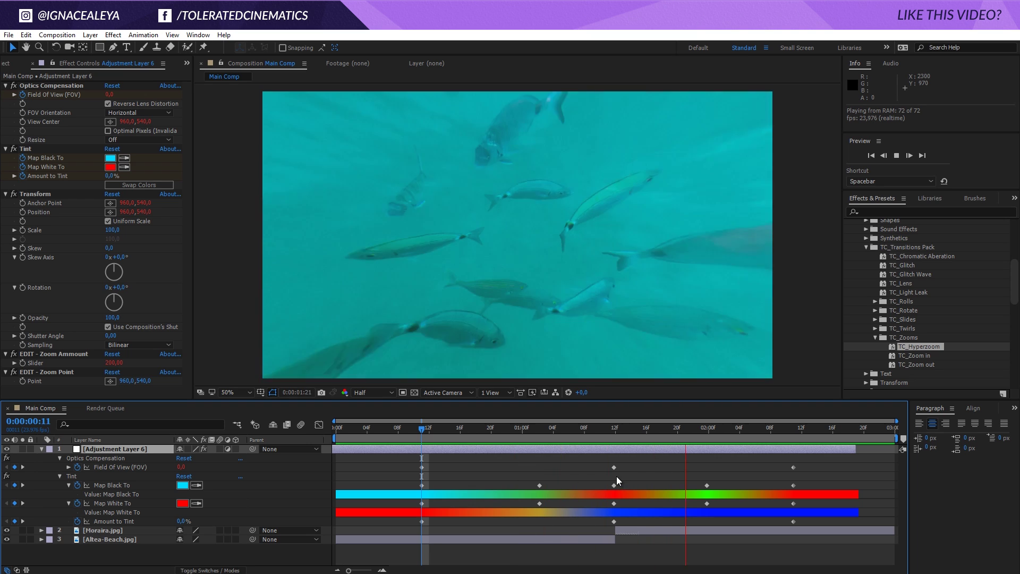
key(space)
click(615, 429)
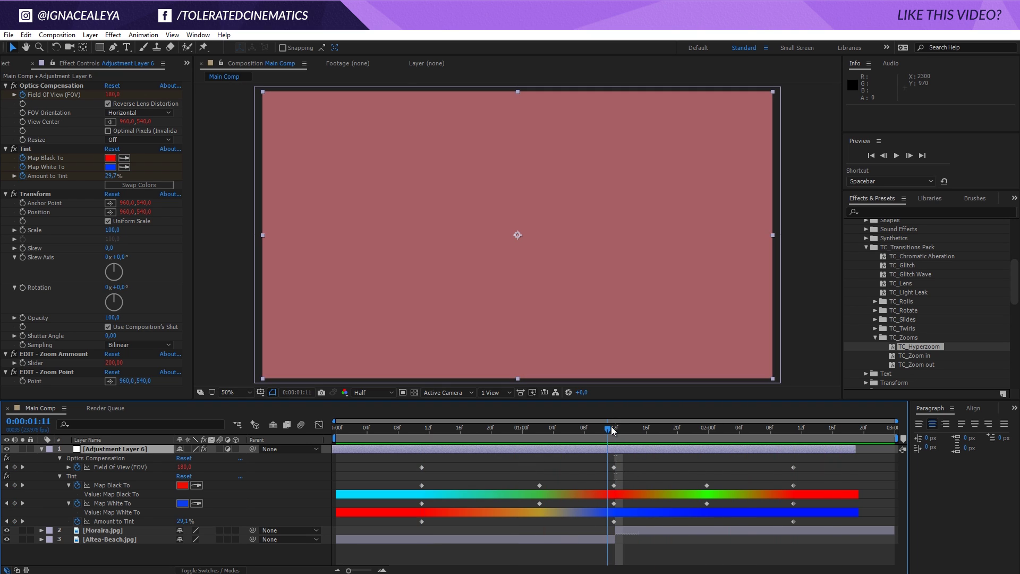
key(Page_Up)
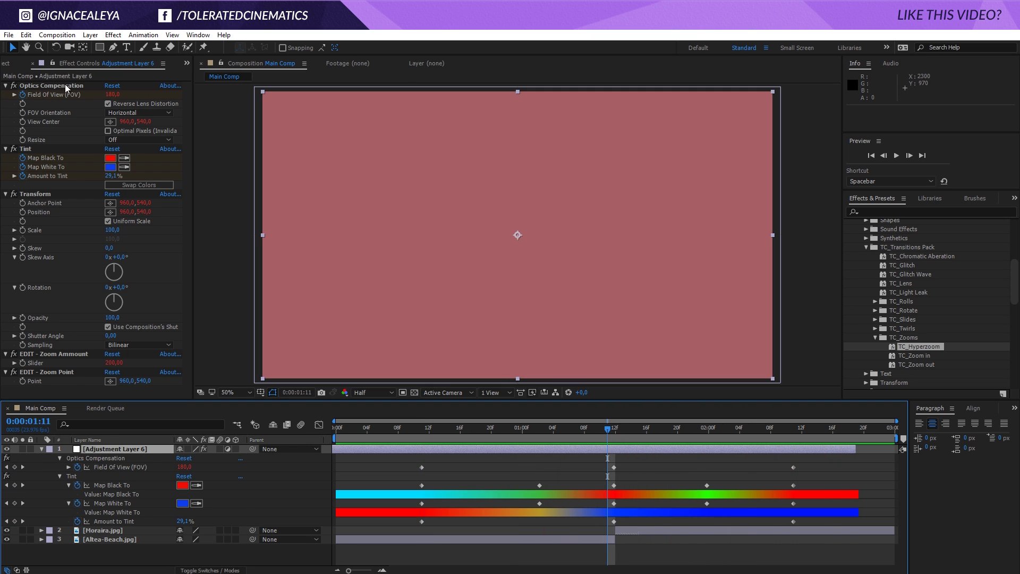
key(ctrl+a)
Swap the Hyperzoom effects for the TC_Zoom in preset and slide the layer slightly later.
key(Delete)
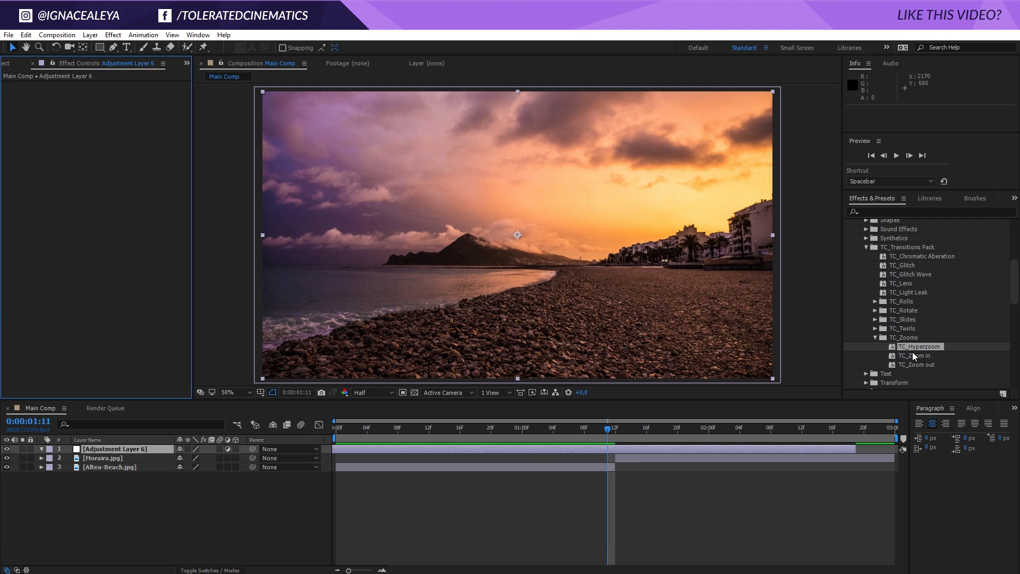
drag(914, 357, 517, 452)
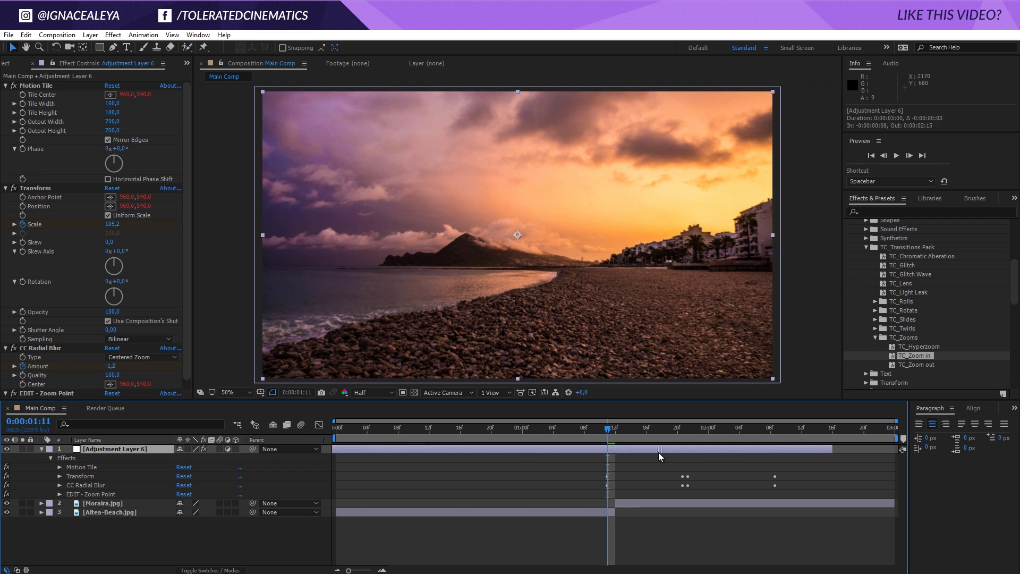
drag(682, 453, 718, 451)
Reveal and select all the Scale and Amount keyframes, then play a few frames.
key(u)
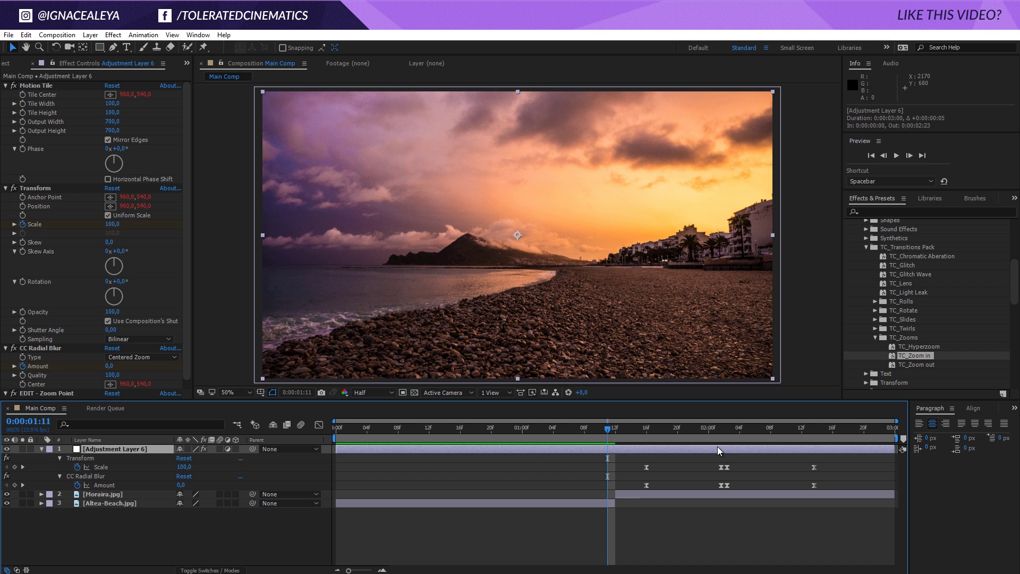
drag(834, 461, 538, 499)
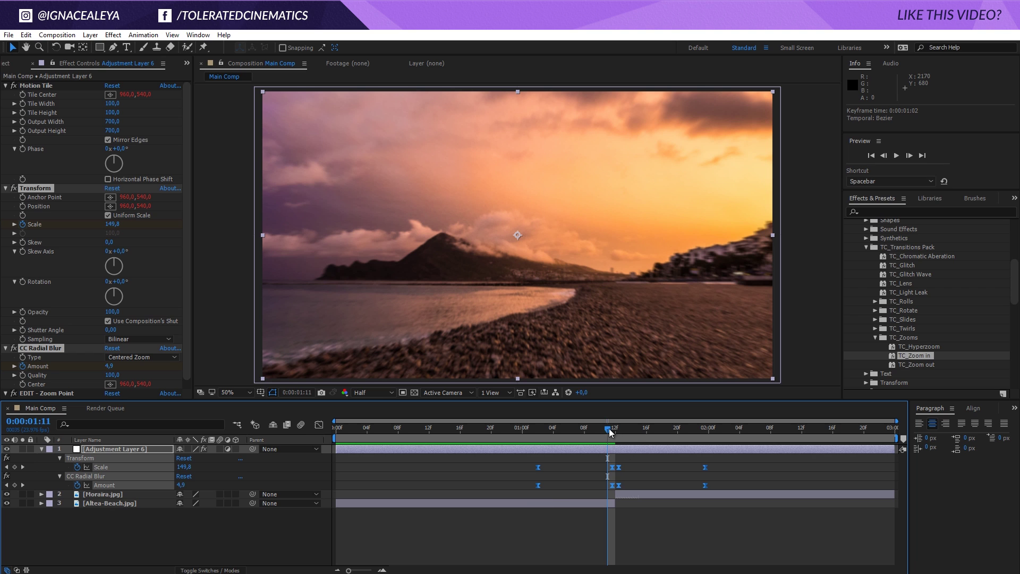
key(space)
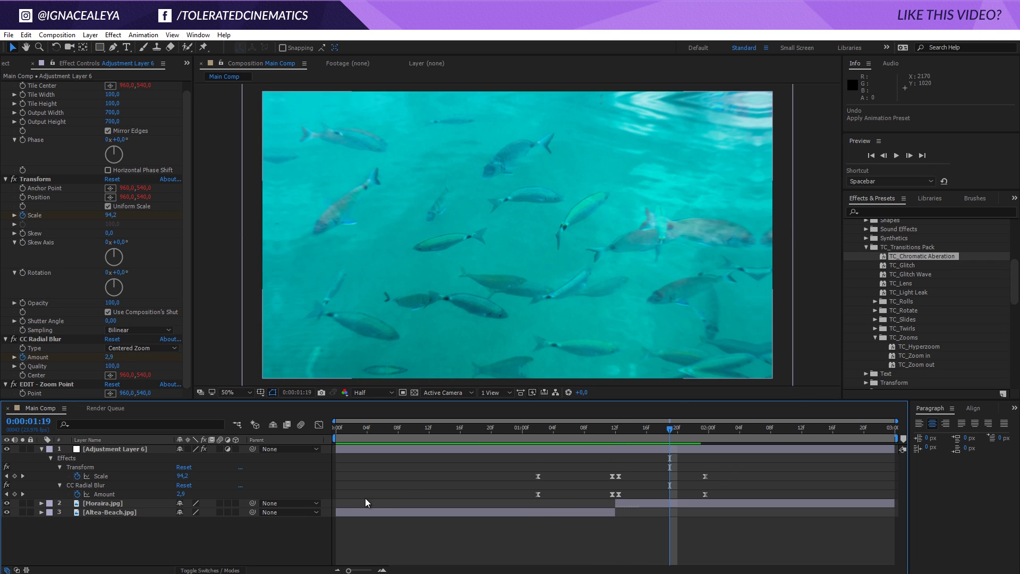
Add Adjustment Layer 9 and apply the TC_Chromatic Aberration preset to it.
right_click(178, 532)
mouse_move(213, 417)
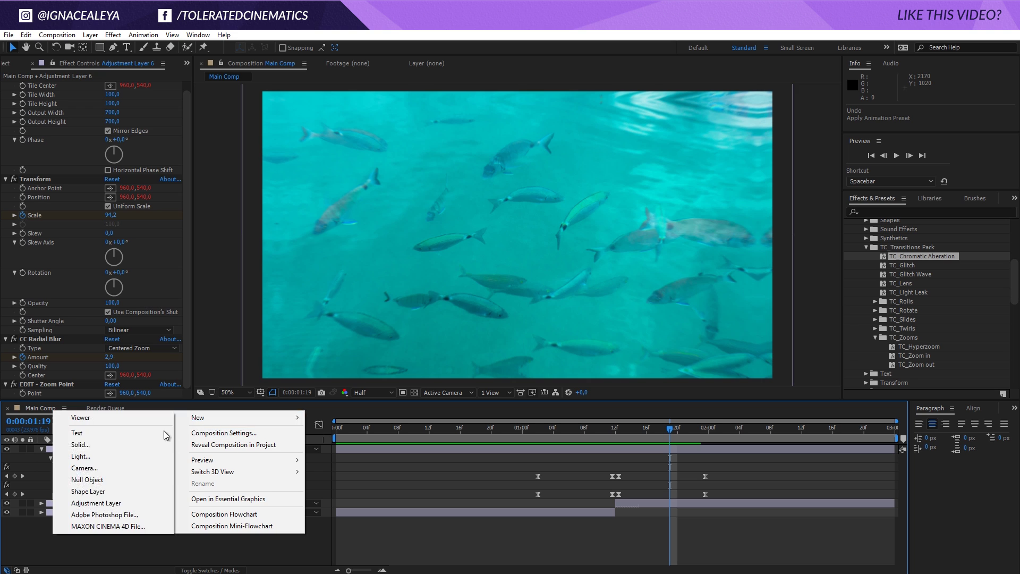
click(106, 504)
click(902, 266)
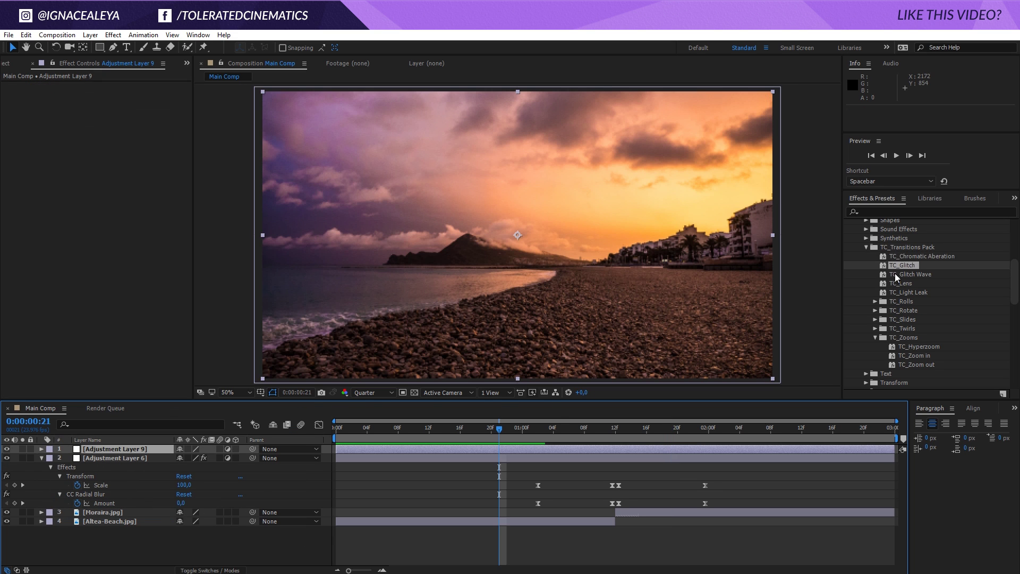
drag(903, 256, 515, 450)
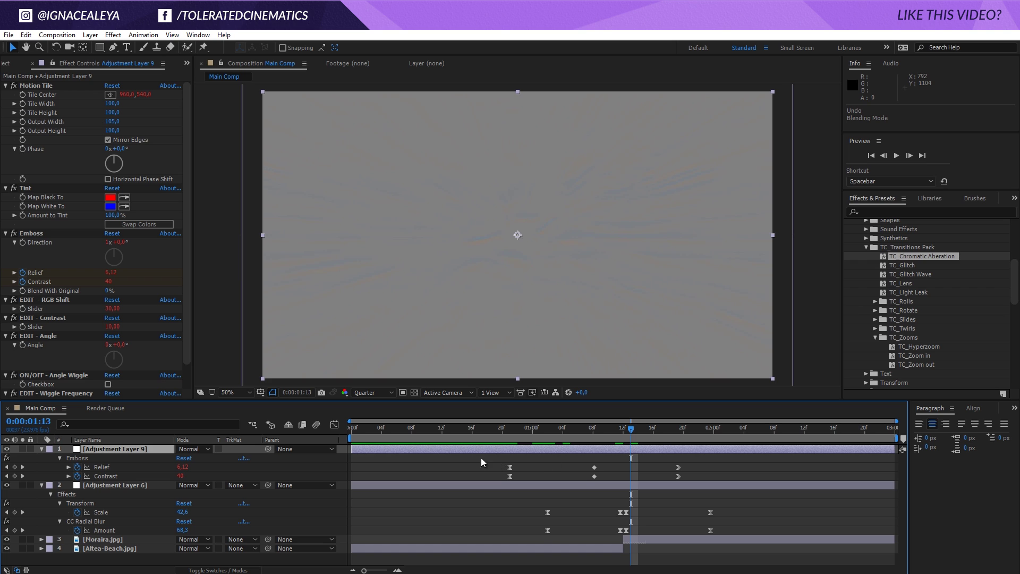
Move the Relief and Contrast keyframes later and set Adjustment Layer 9's blend mode to Overlay.
drag(481, 457, 705, 478)
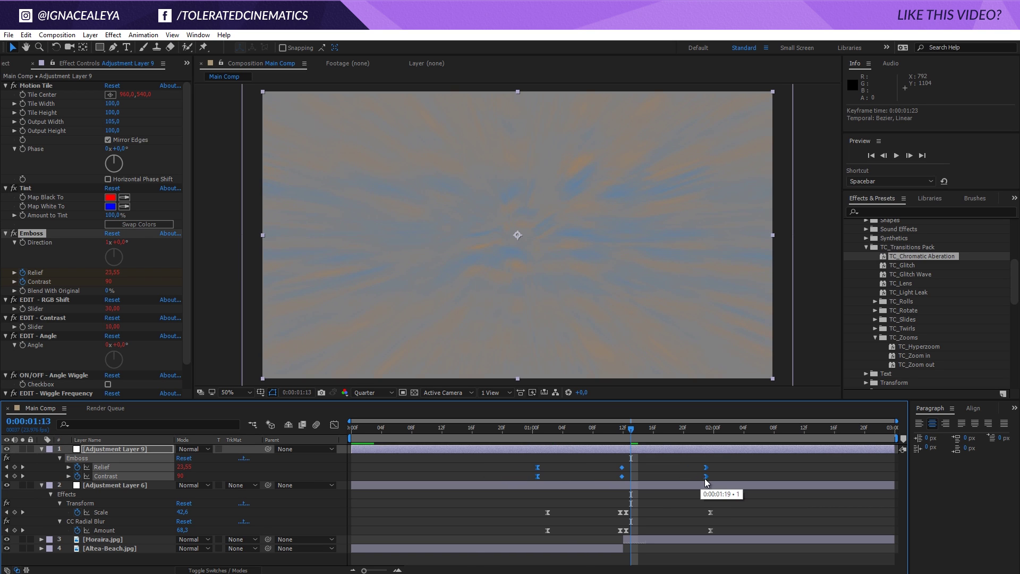
drag(630, 431, 623, 432)
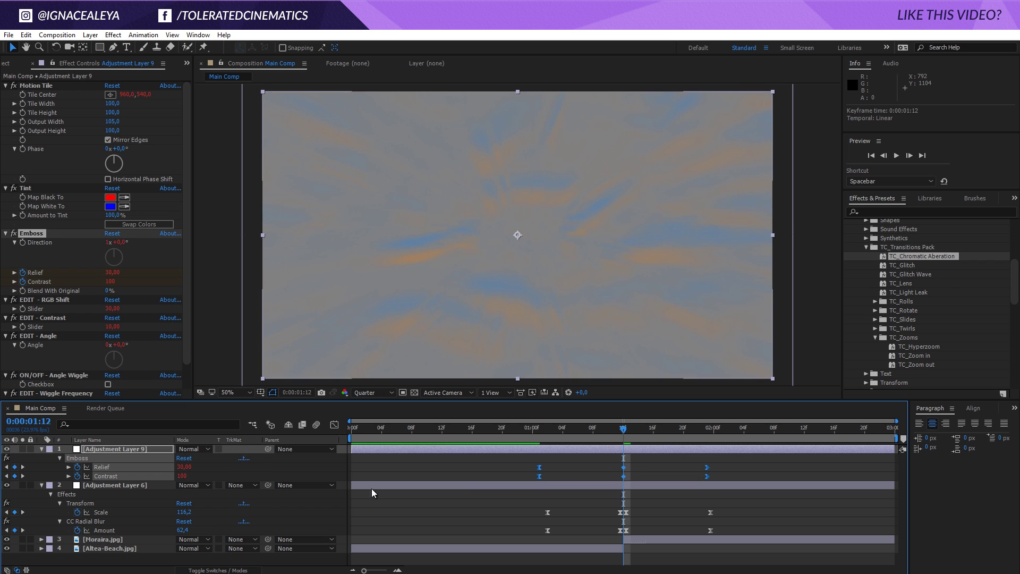
click(195, 449)
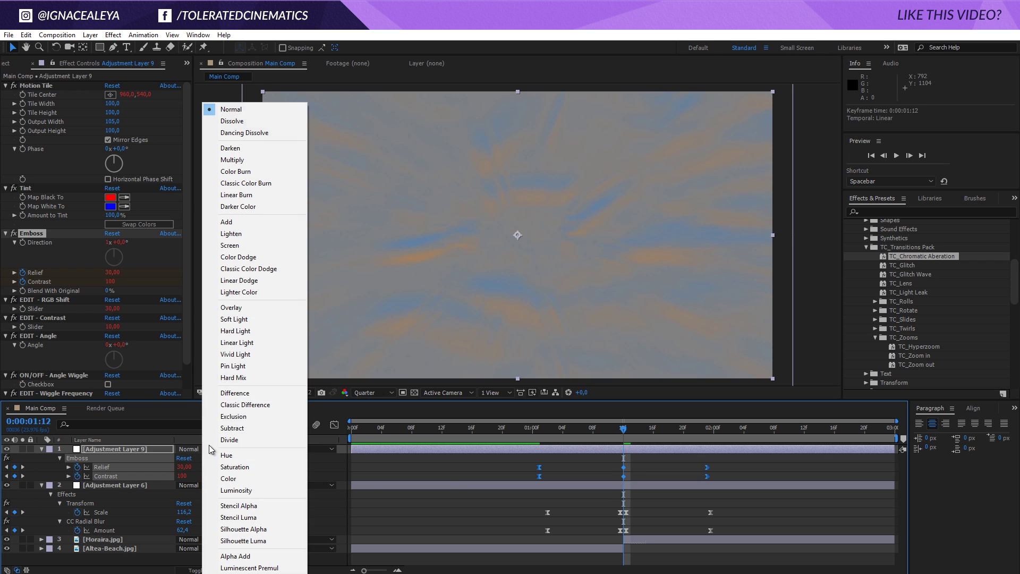
click(257, 307)
click(498, 470)
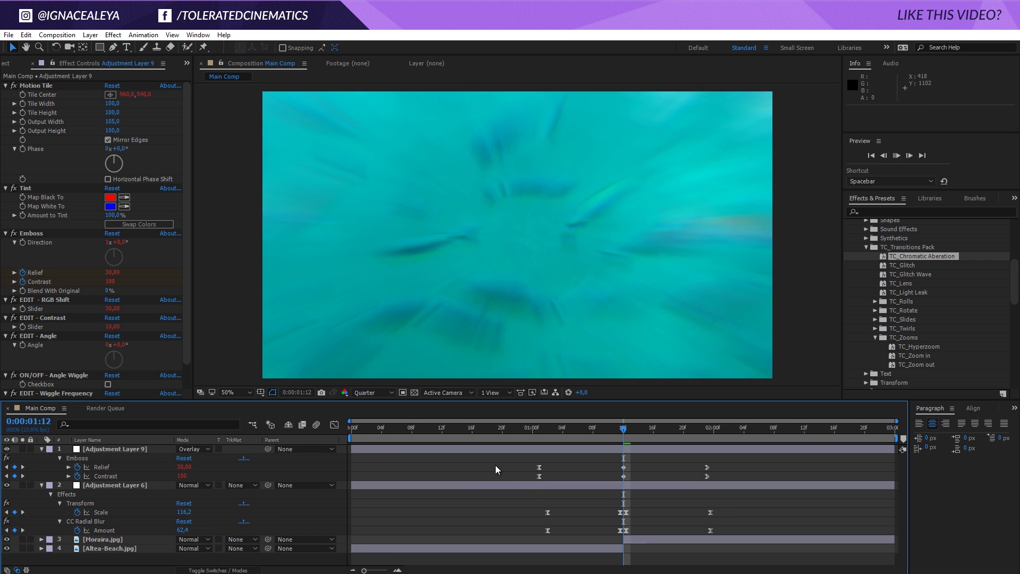
Preview the transition up to 0:00:01:10, then delete Adjustment Layer 9.
key(space)
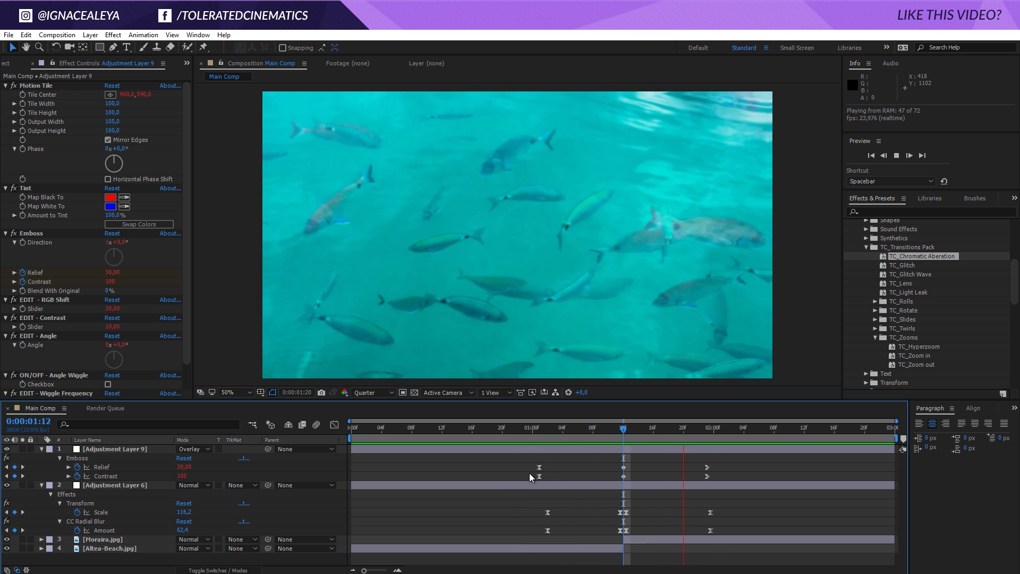
click(608, 433)
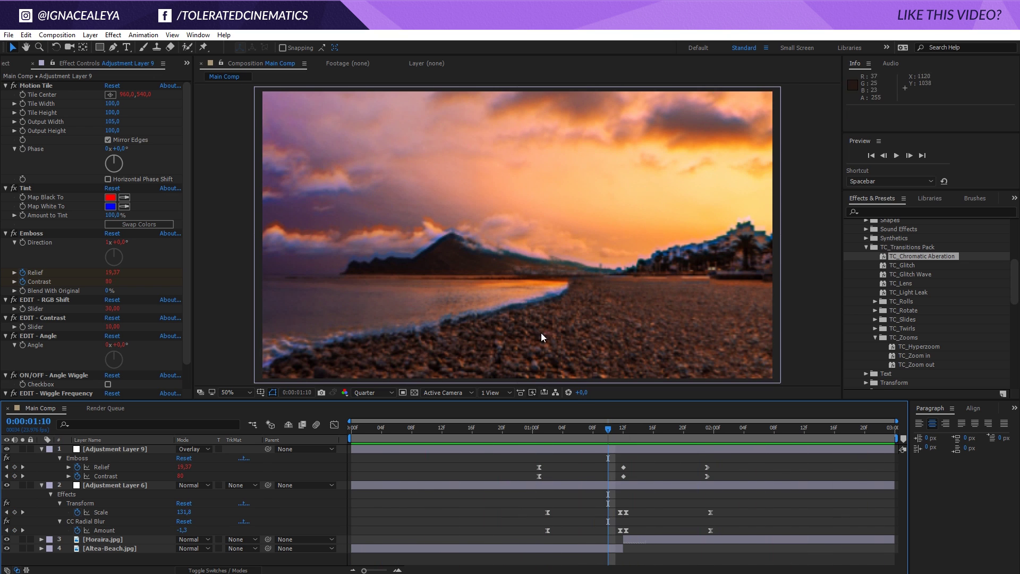
scroll(153, 361, down, 2)
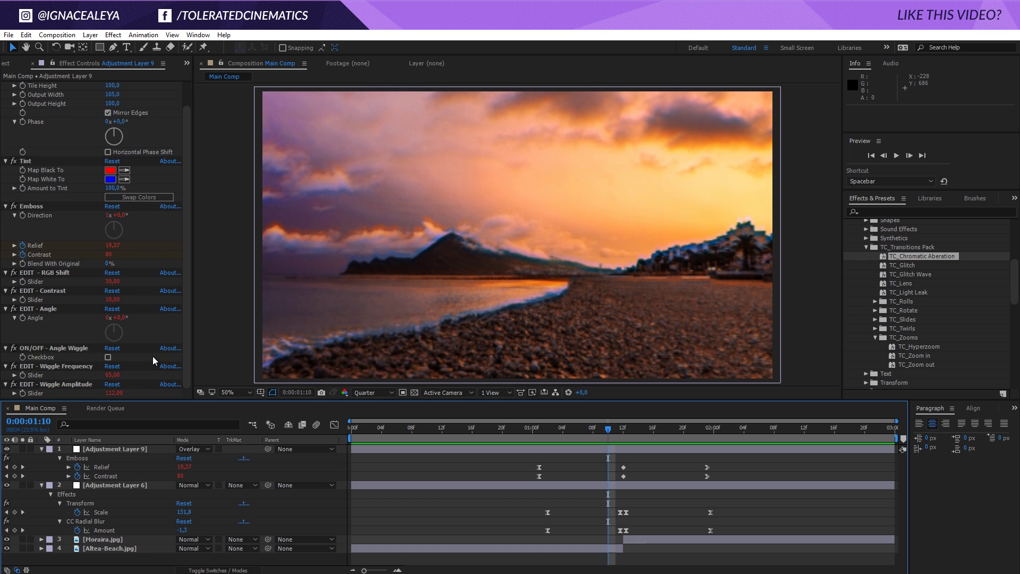
scroll(153, 361, up, 2)
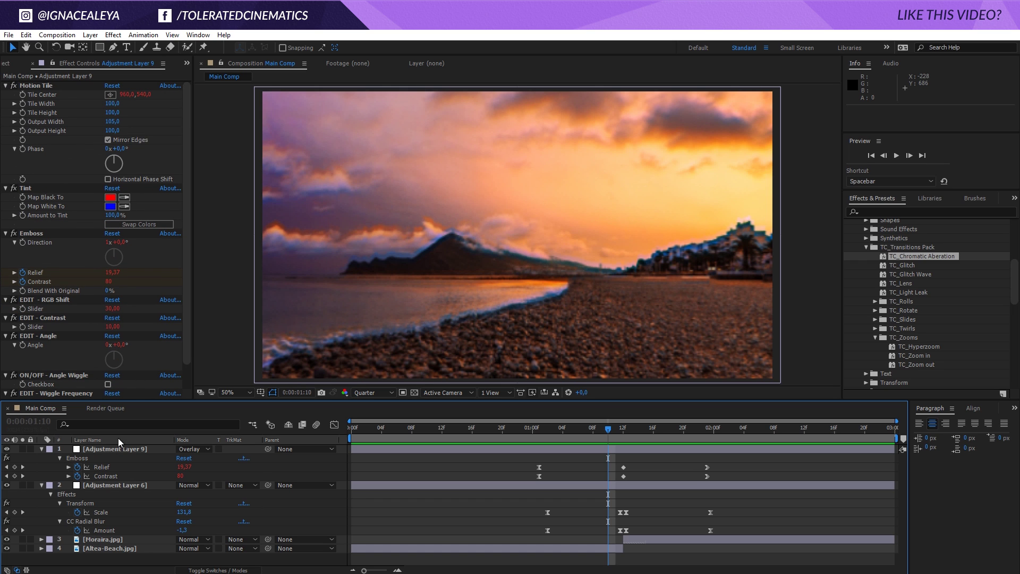
click(115, 452)
key(Delete)
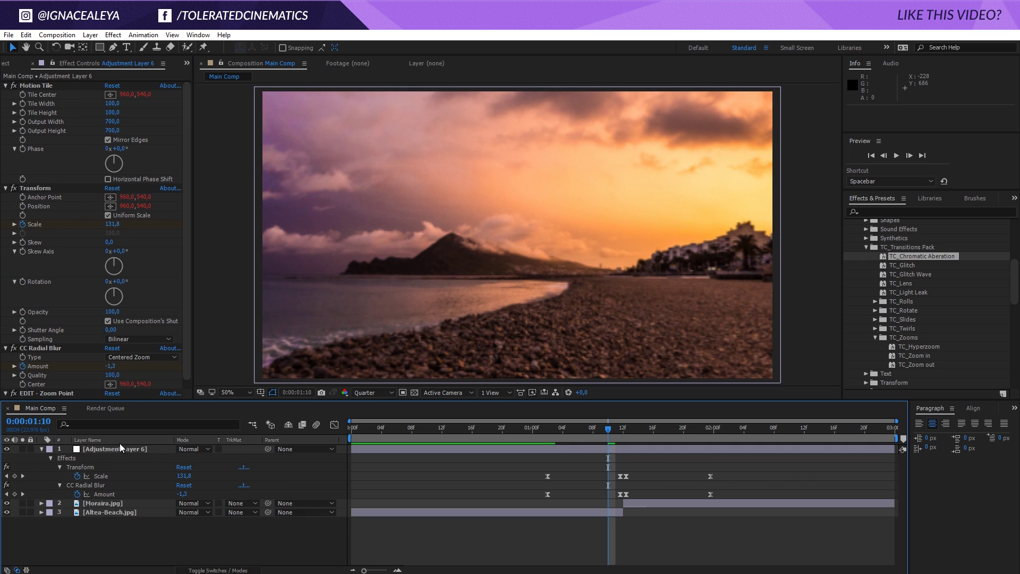
Delete Adjustment Layer 6 and set the preview resolution to Full.
click(116, 449)
key(Delete)
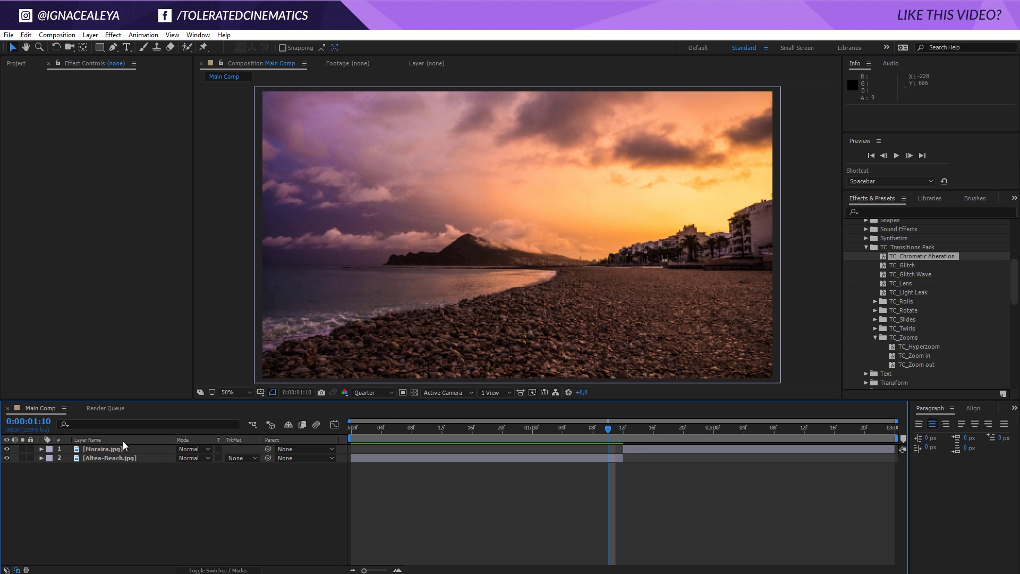
click(374, 393)
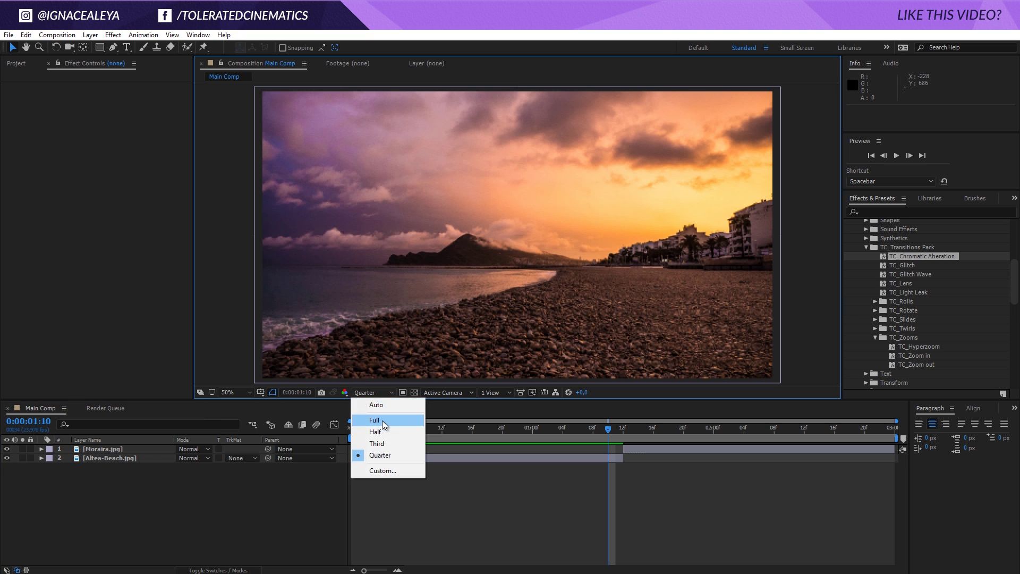
click(382, 420)
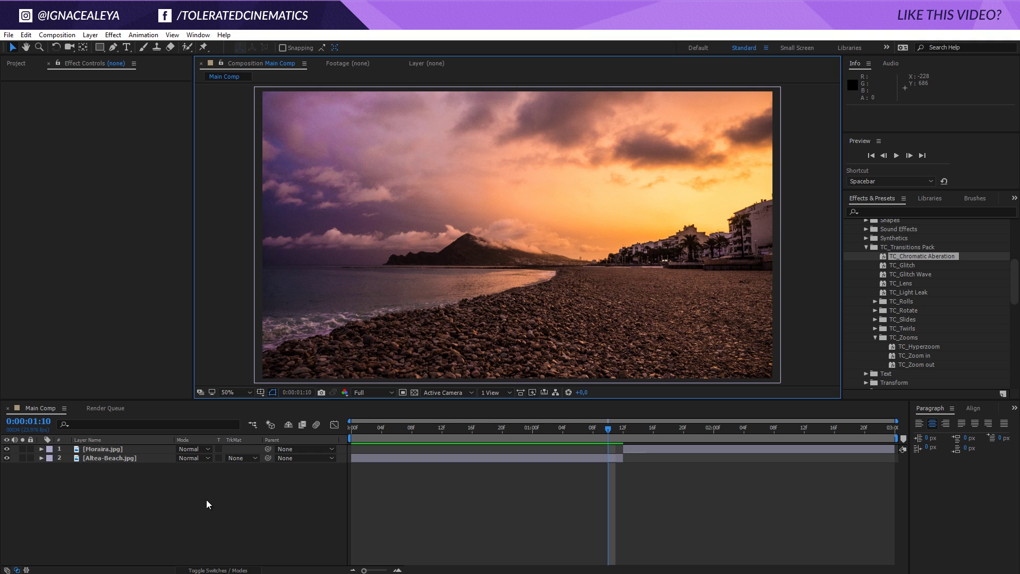
Add a fresh adjustment layer, Adjustment Layer 10, above the two photos.
right_click(217, 504)
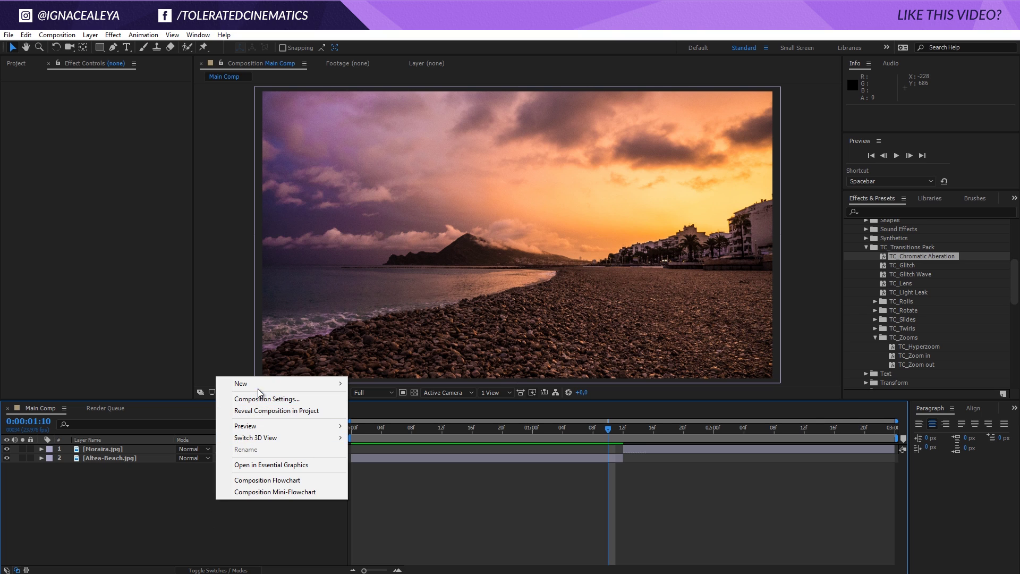
mouse_move(260, 392)
click(139, 468)
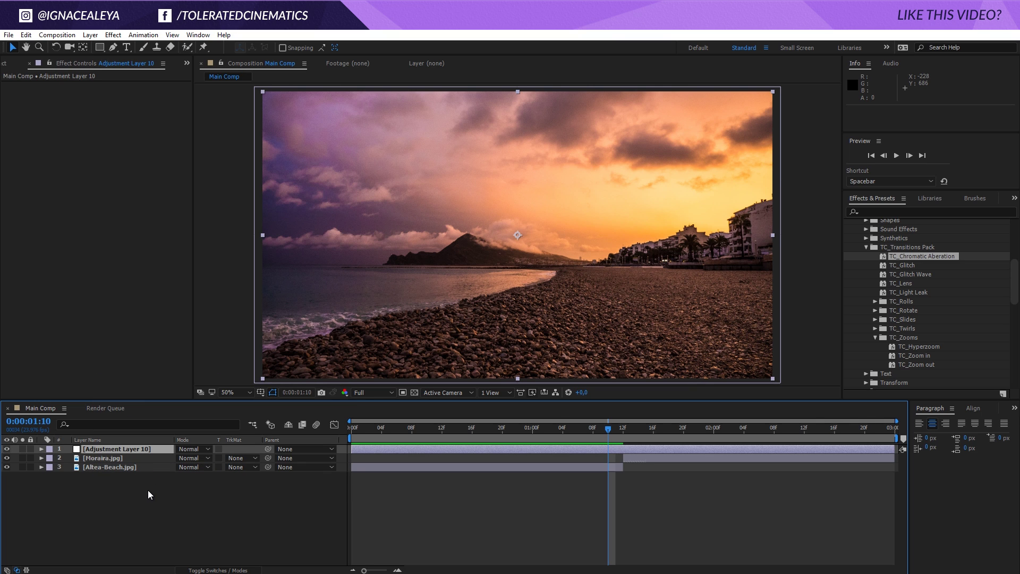
Rename the layer 'Transition' and apply the Transform effect to it.
key(Return)
text(Transition)
key(Return)
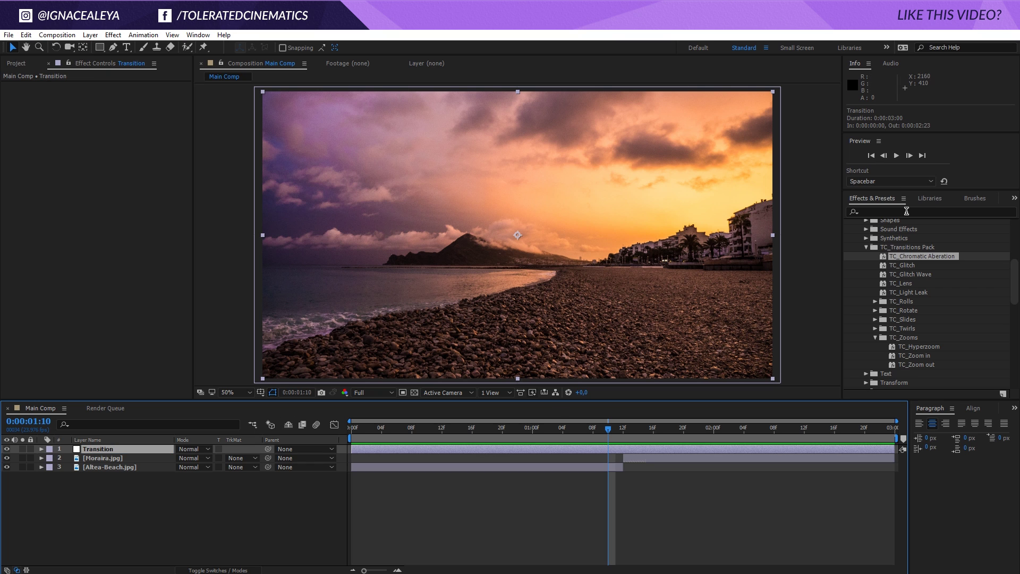
click(907, 211)
text(trans)
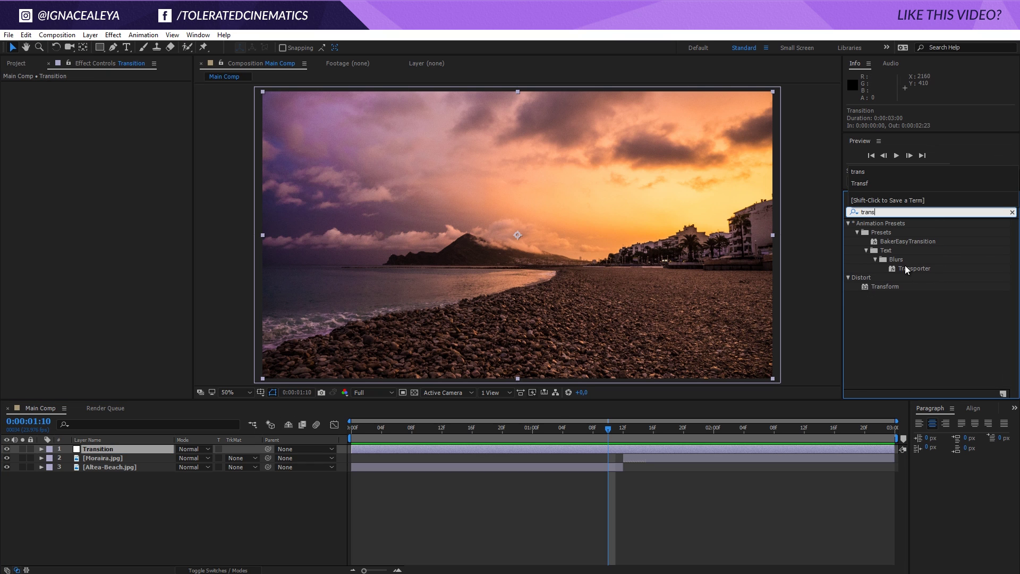
drag(907, 269, 636, 450)
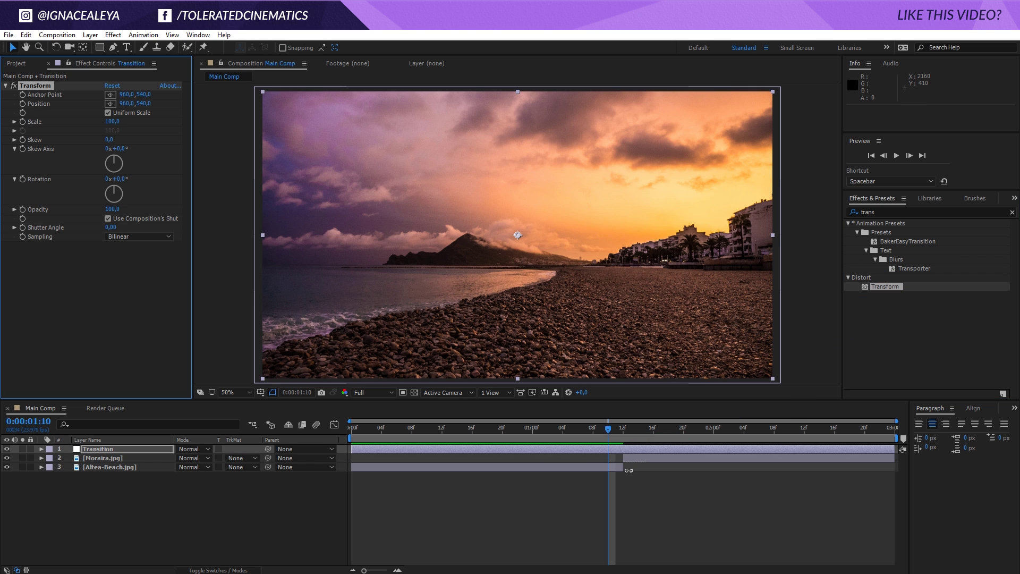
Set a starting Transform Scale keyframe of 100 at 0:00:00:14.
click(627, 459)
key(Page_Down)
key(Page_Down)
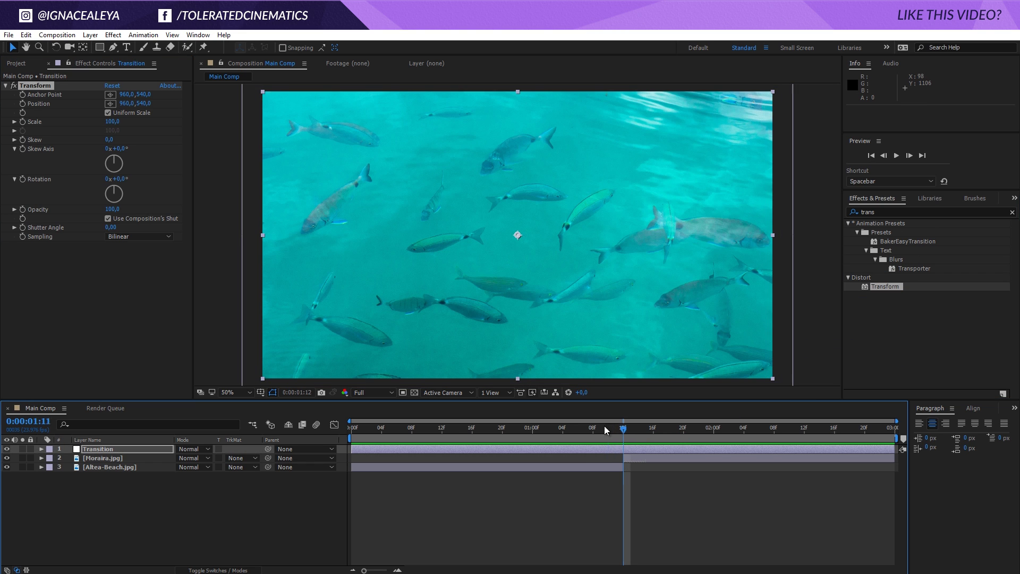
drag(606, 431, 457, 428)
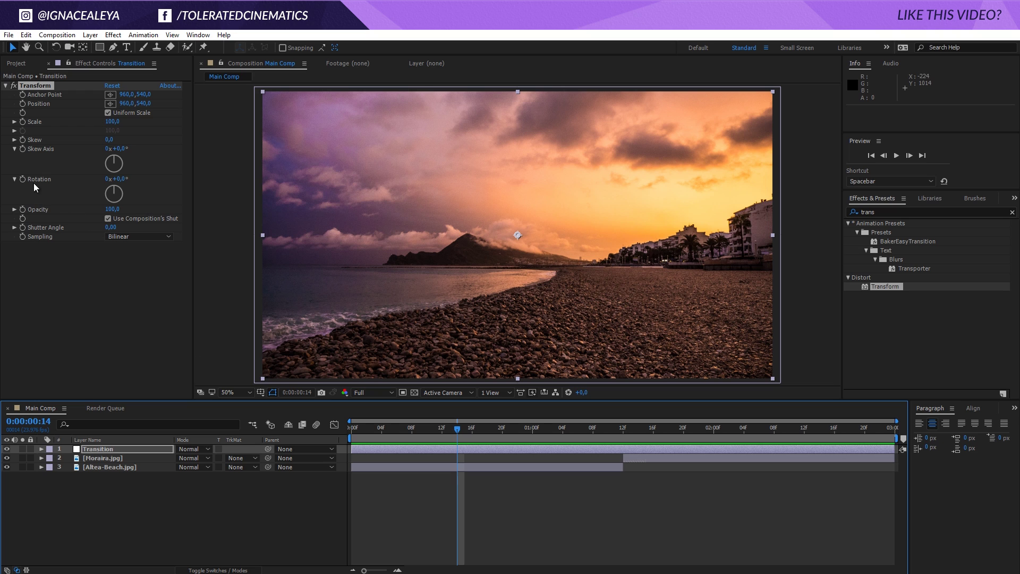
click(24, 124)
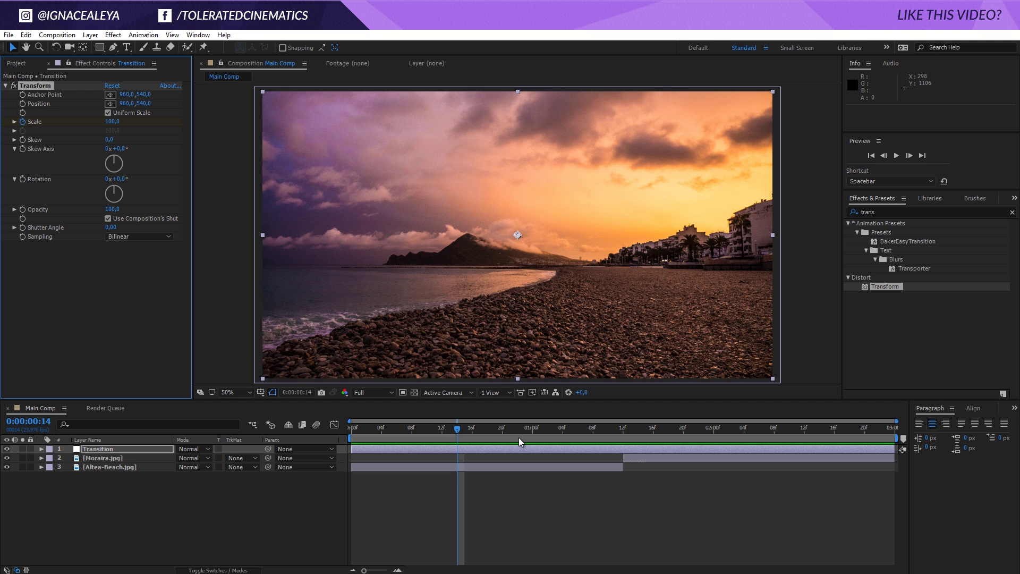
key(u)
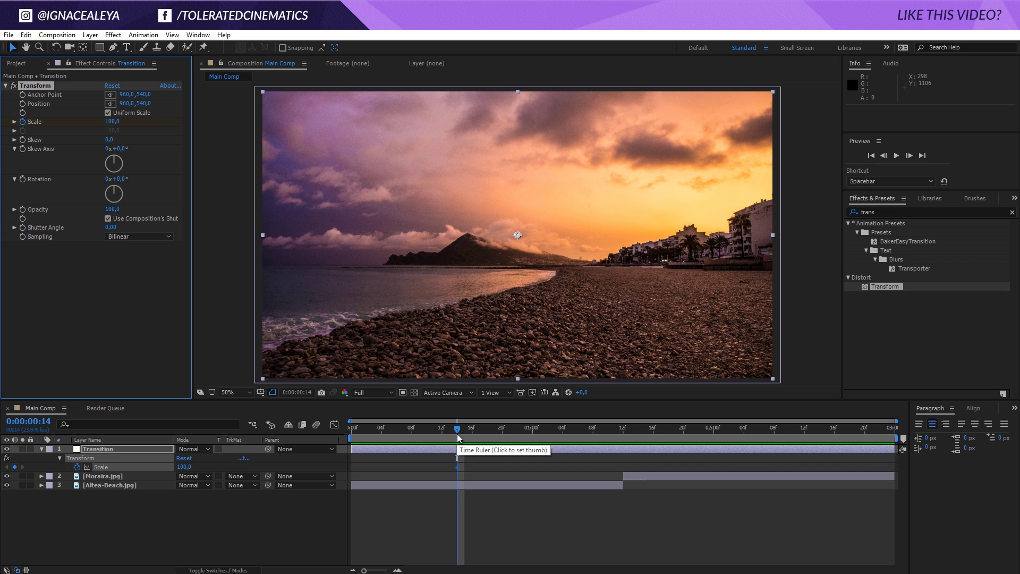
Key Scale 200 at 0:00:01:11 and 25 at 0:00:01:12.
drag(457, 434, 624, 458)
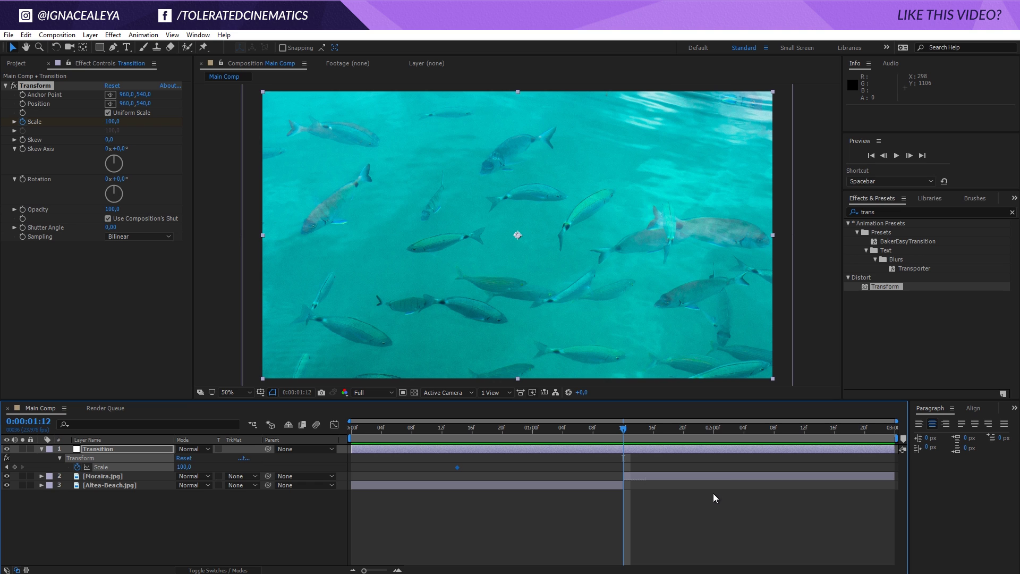
key(Page_Up)
click(184, 466)
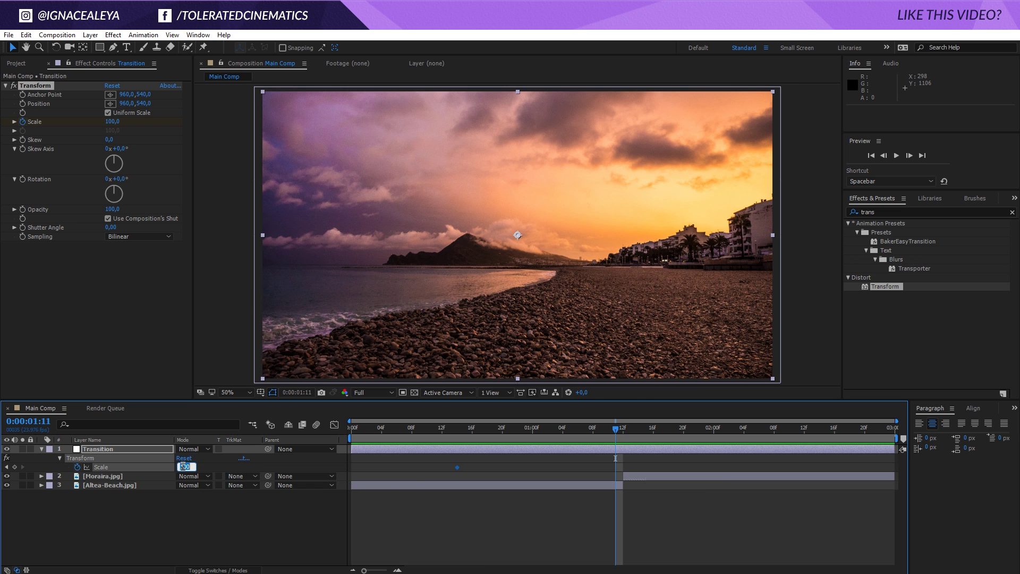
text(200)
key(Return)
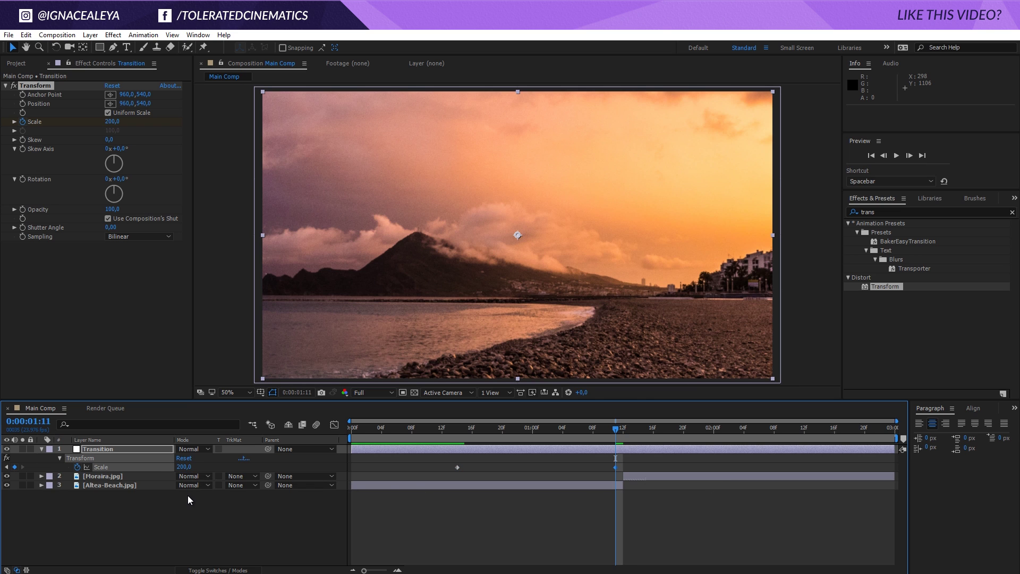
key(Page_Down)
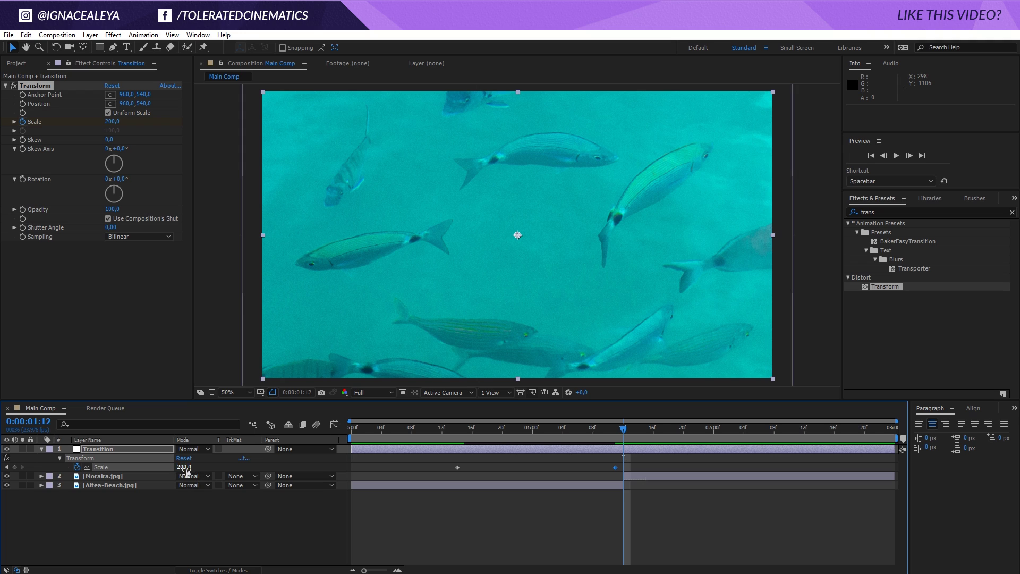
click(184, 467)
text(25)
key(Return)
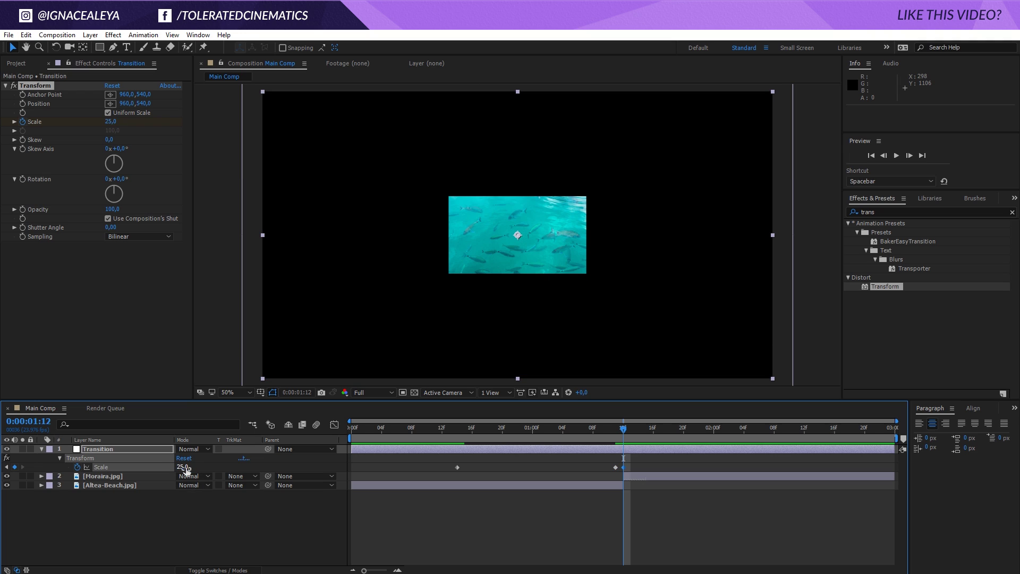
Key Scale back to 100 at 0:00:02:08.
drag(624, 428, 773, 458)
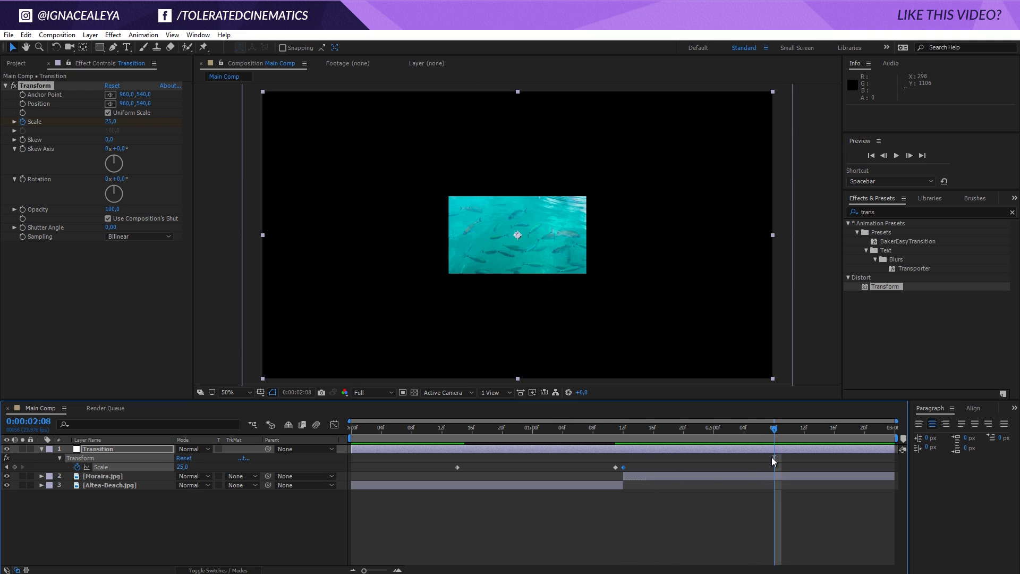
click(184, 466)
text(100)
key(Return)
Preview the zoom transition, stopping on the 1:12 Scale keyframe.
drag(659, 433, 420, 440)
key(space)
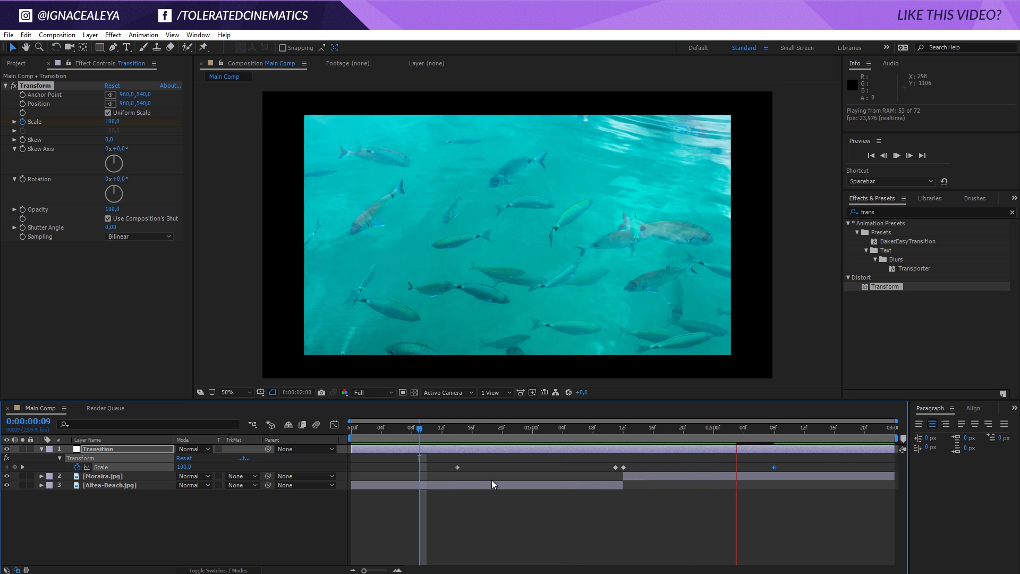
mouse_move(627, 437)
mouse_down()
mouse_move(632, 431)
mouse_move(623, 440)
mouse_up()
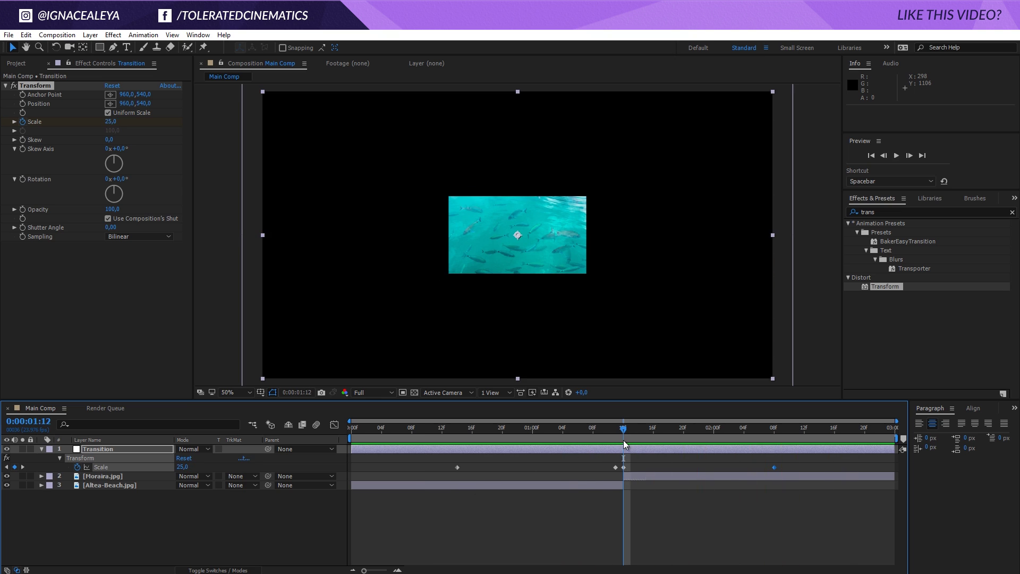
click(623, 478)
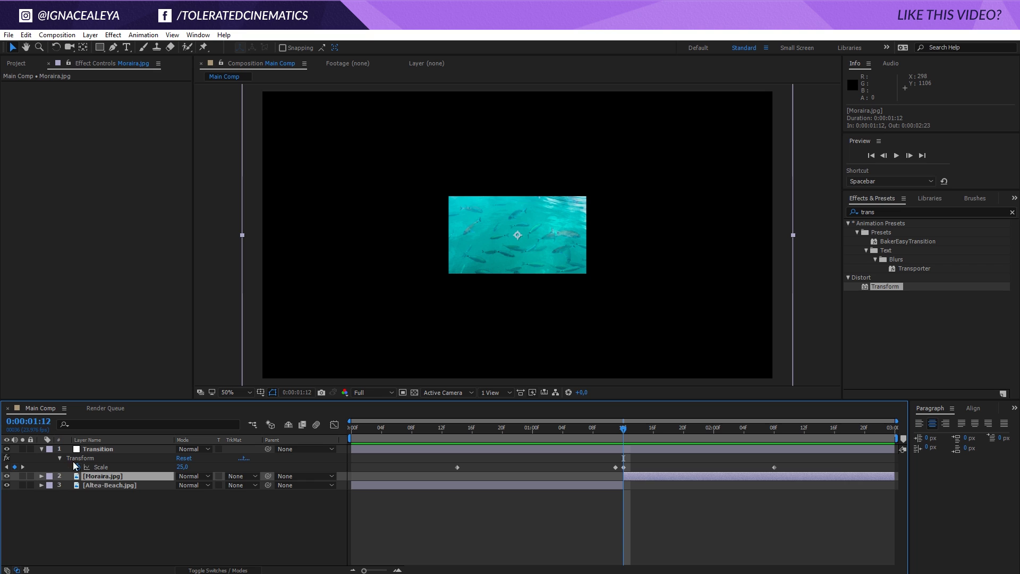
Apply Motion Tile to Moraira.jpg with Mirror Edges enabled.
click(843, 222)
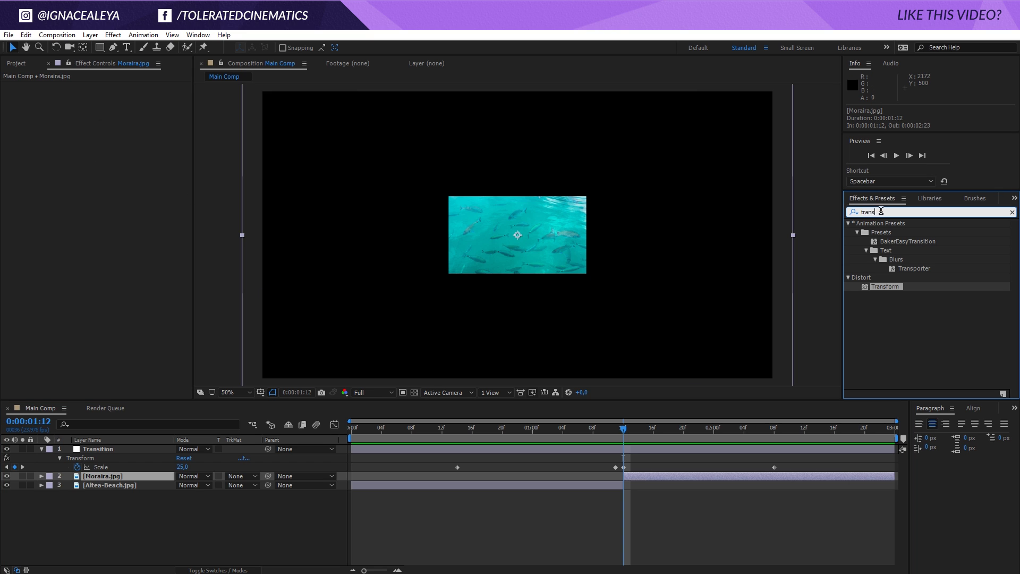
key(ctrl+f)
text(motio)
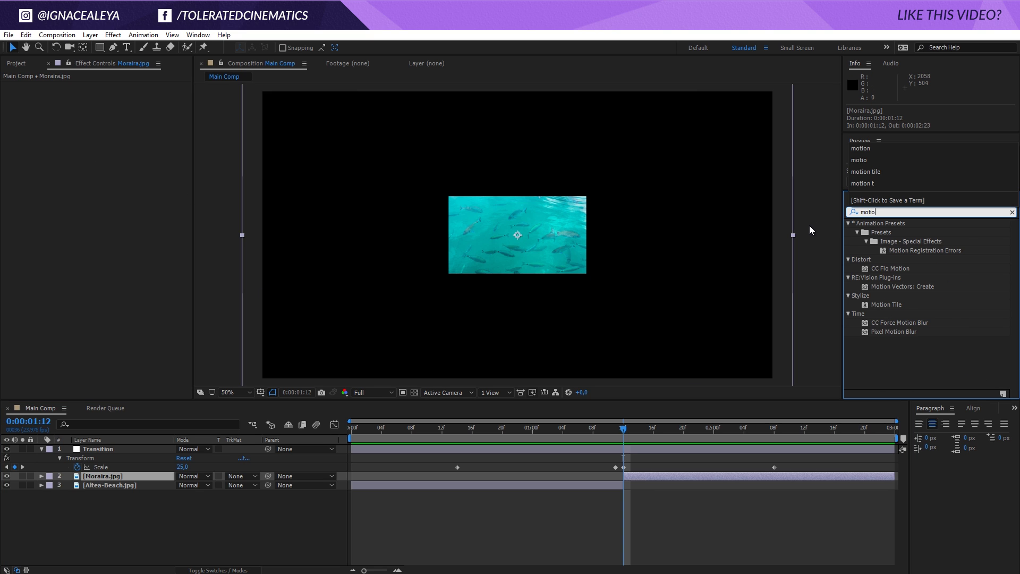
drag(886, 302, 631, 476)
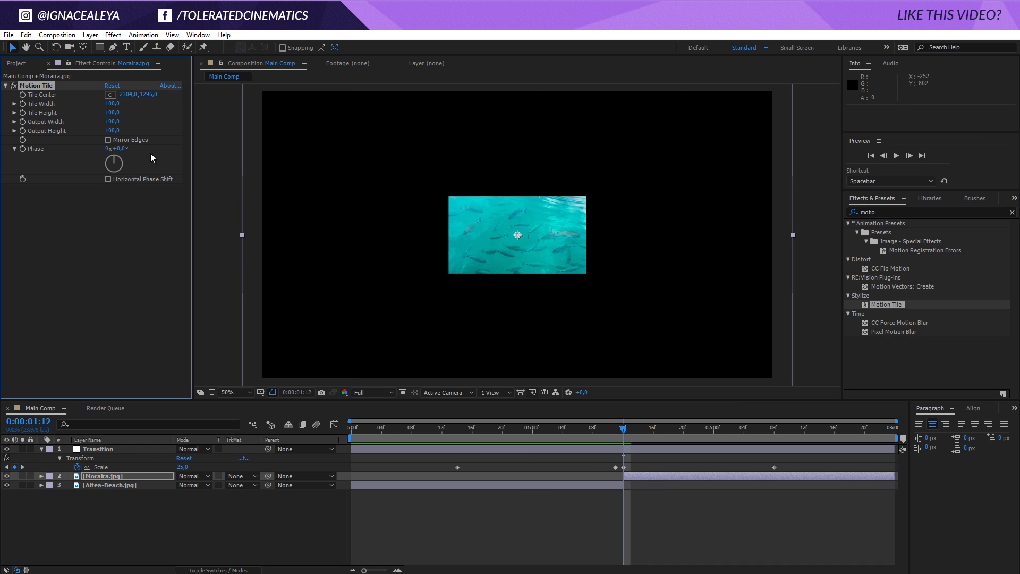
click(109, 141)
Set Motion Tile Output Height to 400 and Output Width to 370.
drag(106, 131, 128, 136)
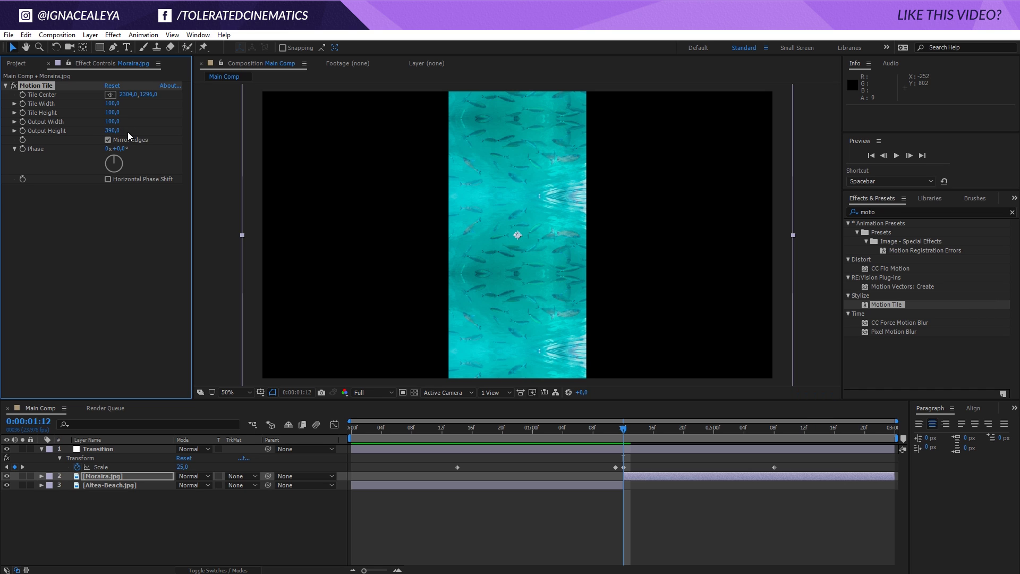
click(113, 131)
text(400)
key(Return)
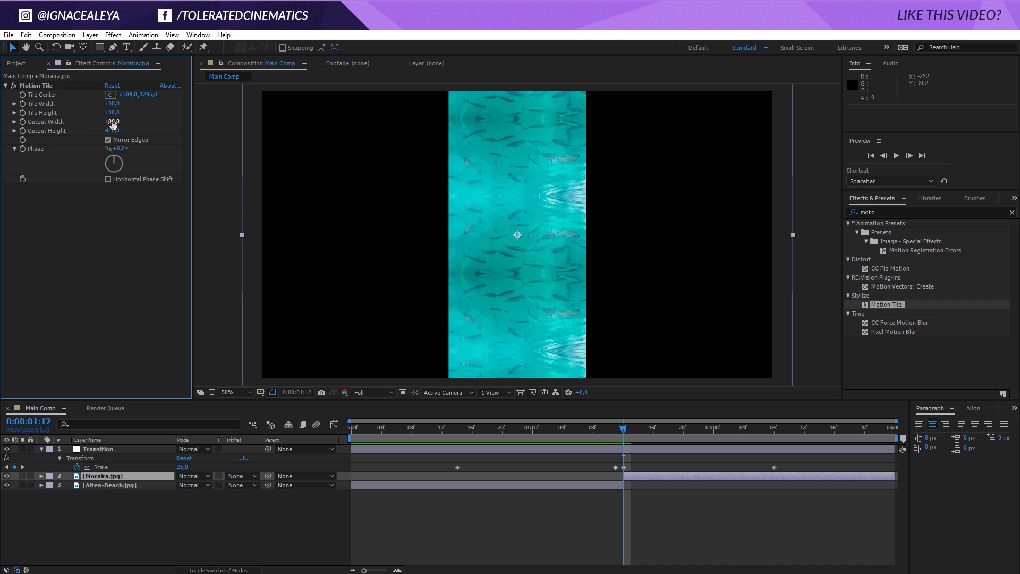
drag(110, 122, 125, 124)
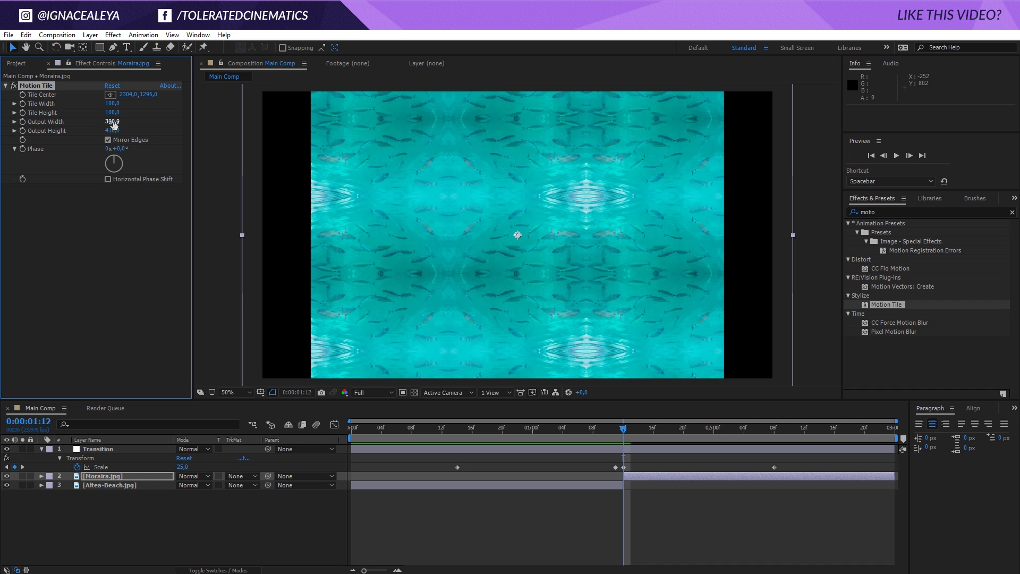
click(112, 121)
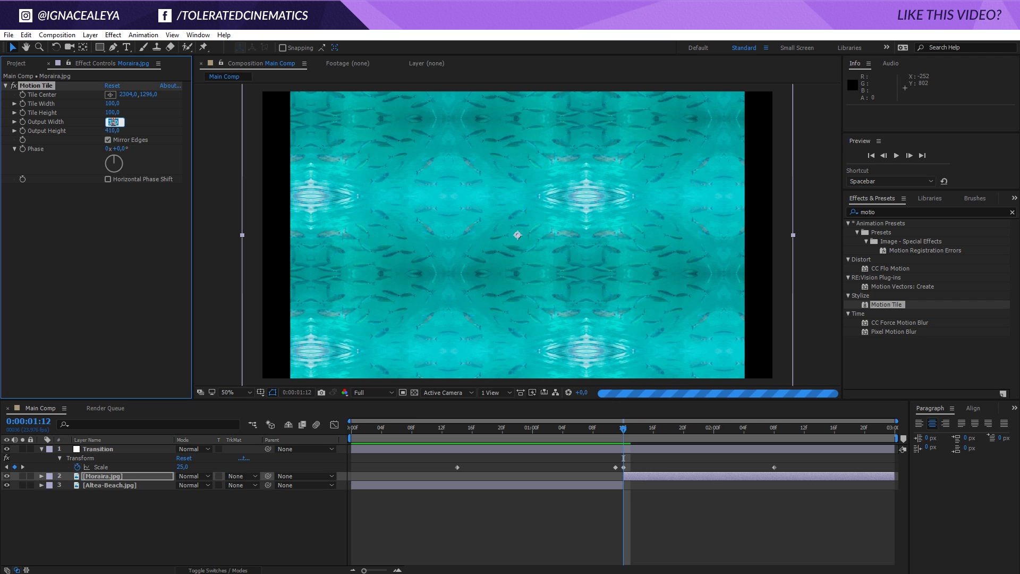
text(370)
key(Return)
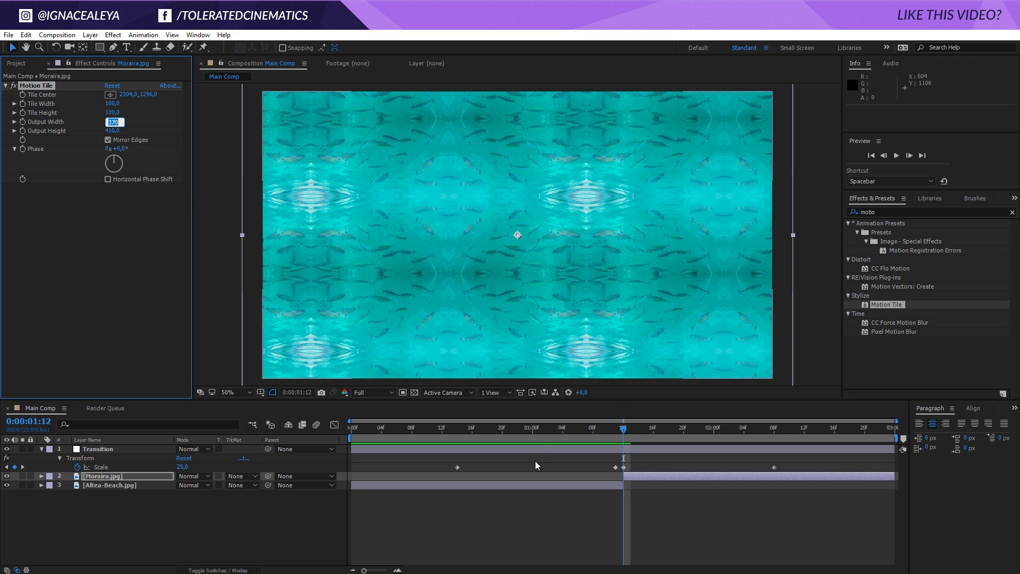
click(598, 511)
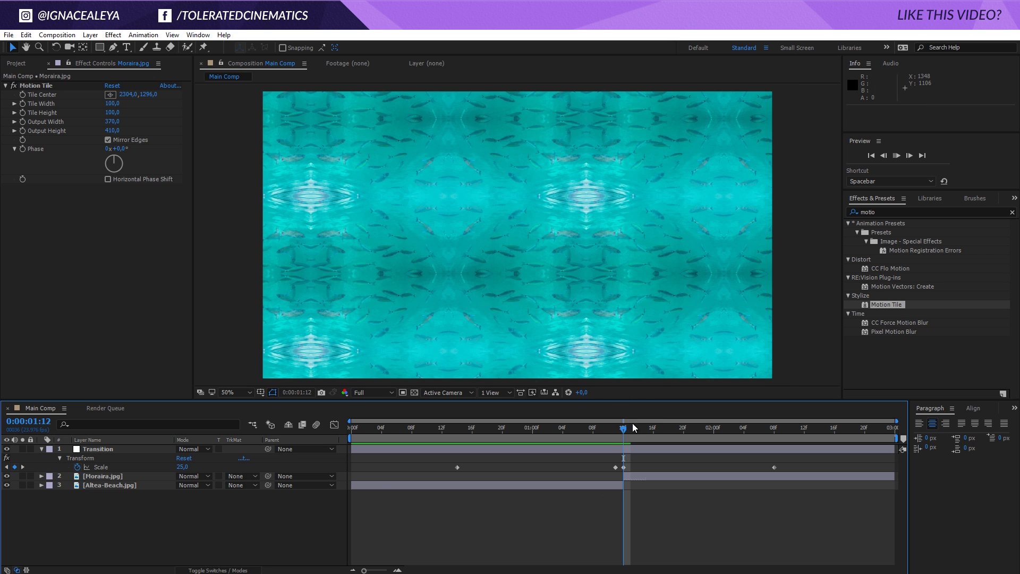
Preview, then select all four Scale keyframes and apply Easy Ease.
key(space)
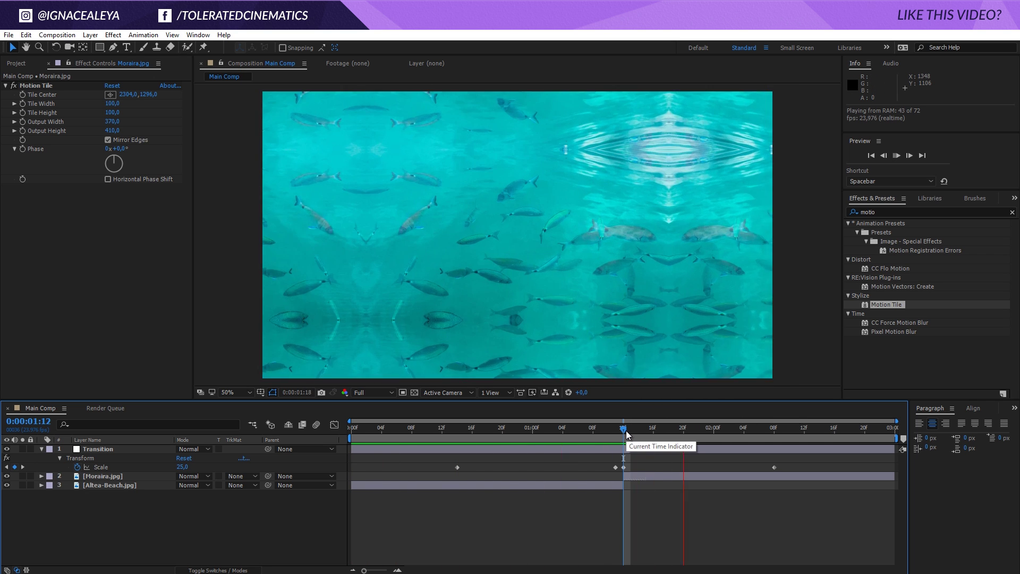
key(space)
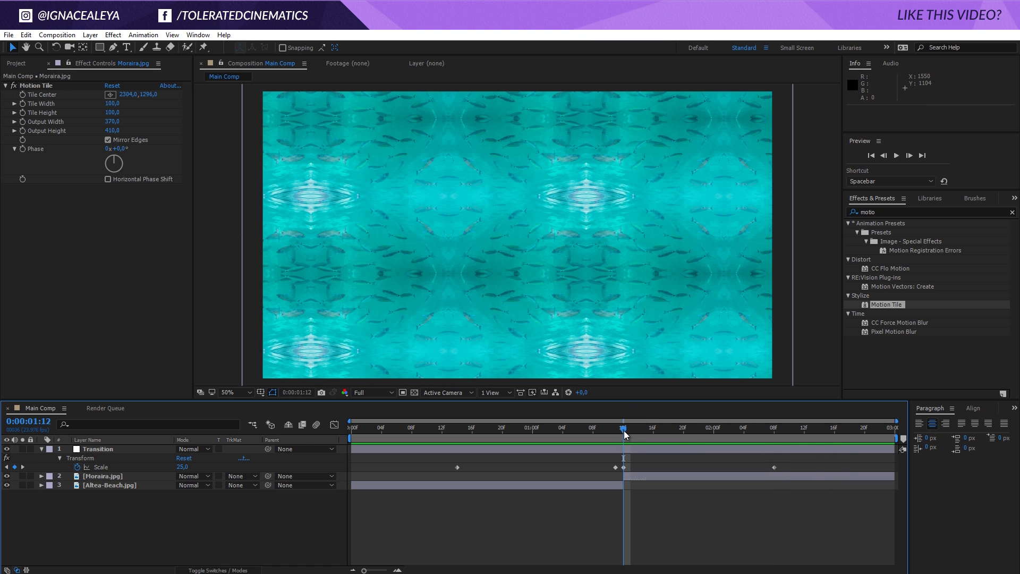
drag(625, 433, 518, 436)
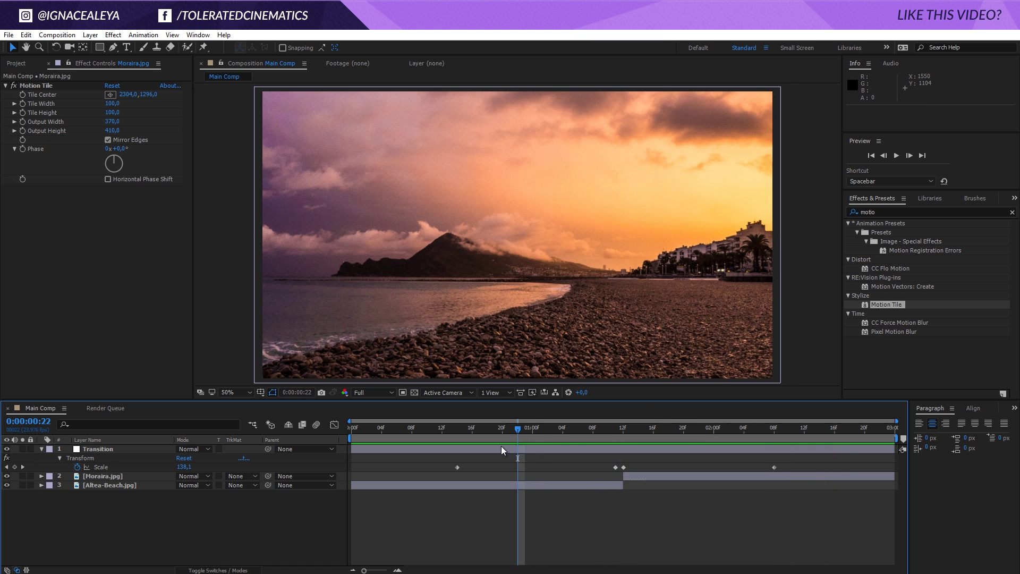
drag(423, 463, 773, 471)
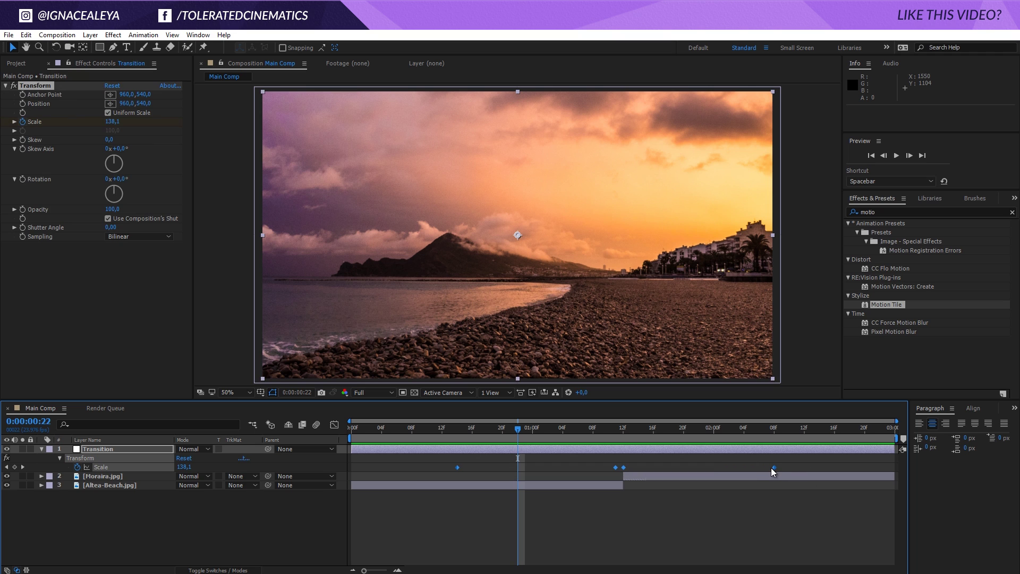
right_click(773, 469)
mouse_move(786, 461)
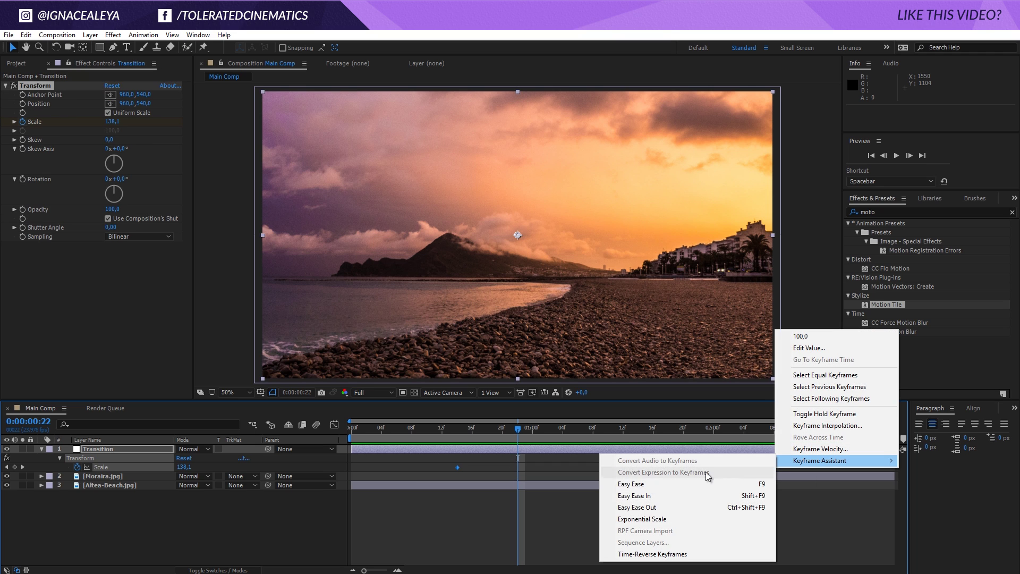
click(623, 488)
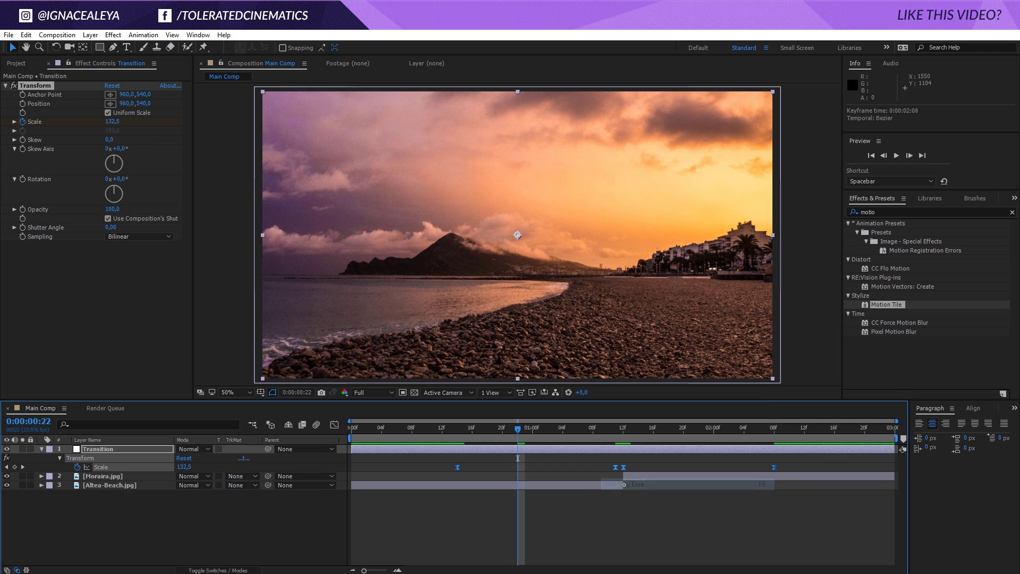
In the speed graph, stretch the first and last Scale keyframes' easing influence toward the cut.
click(334, 425)
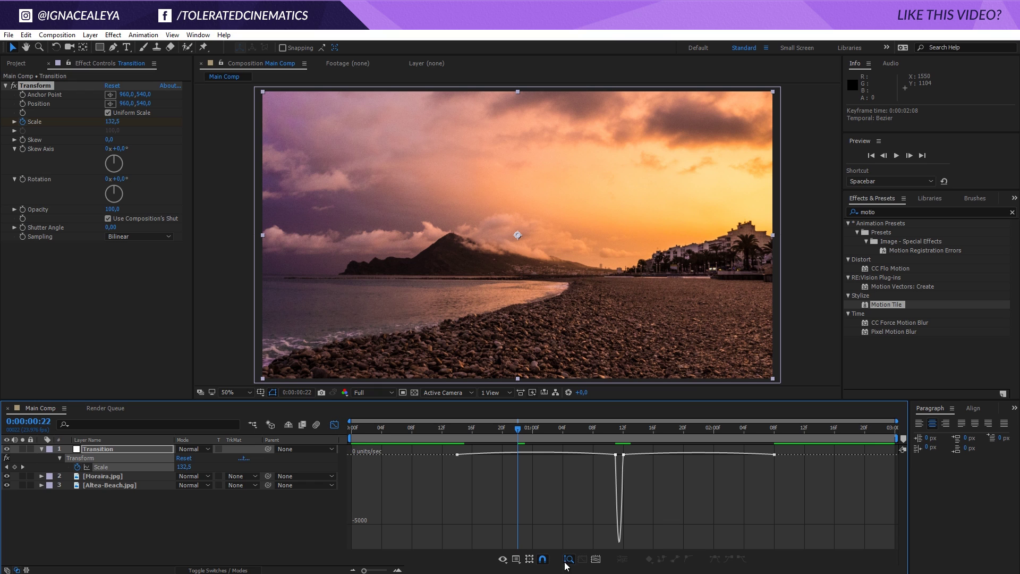
click(517, 558)
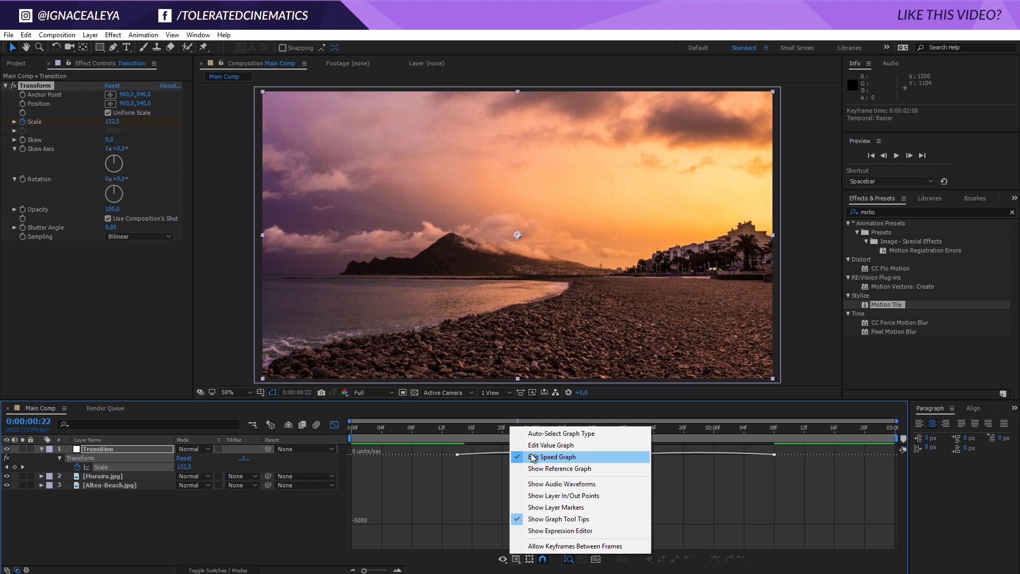
click(554, 457)
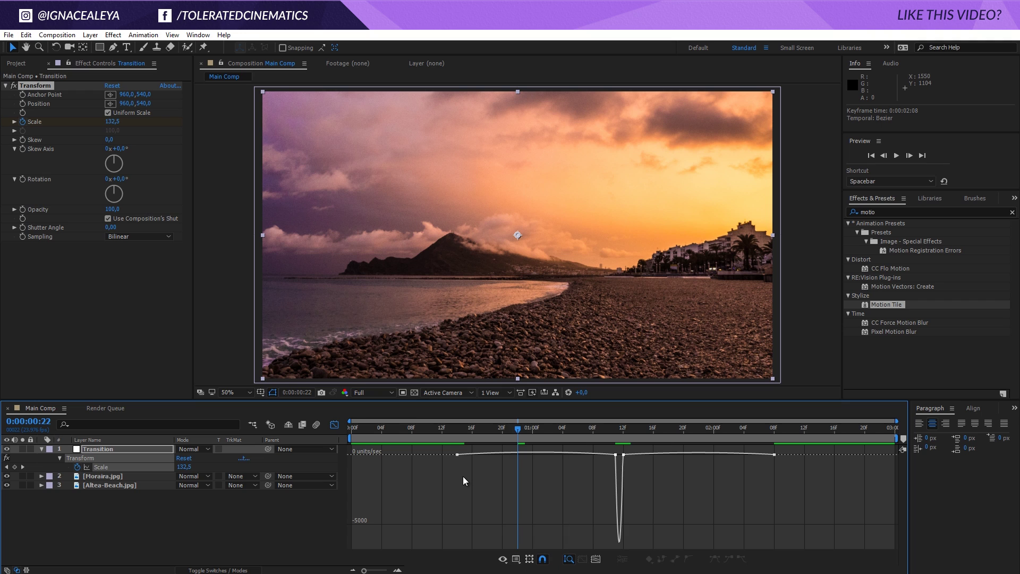
drag(445, 451, 464, 466)
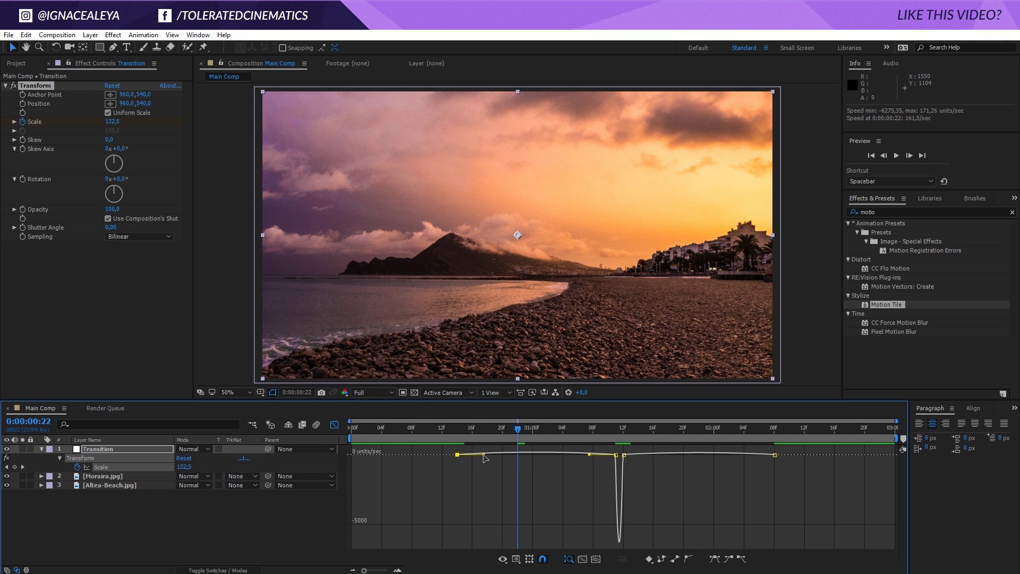
drag(484, 458, 612, 461)
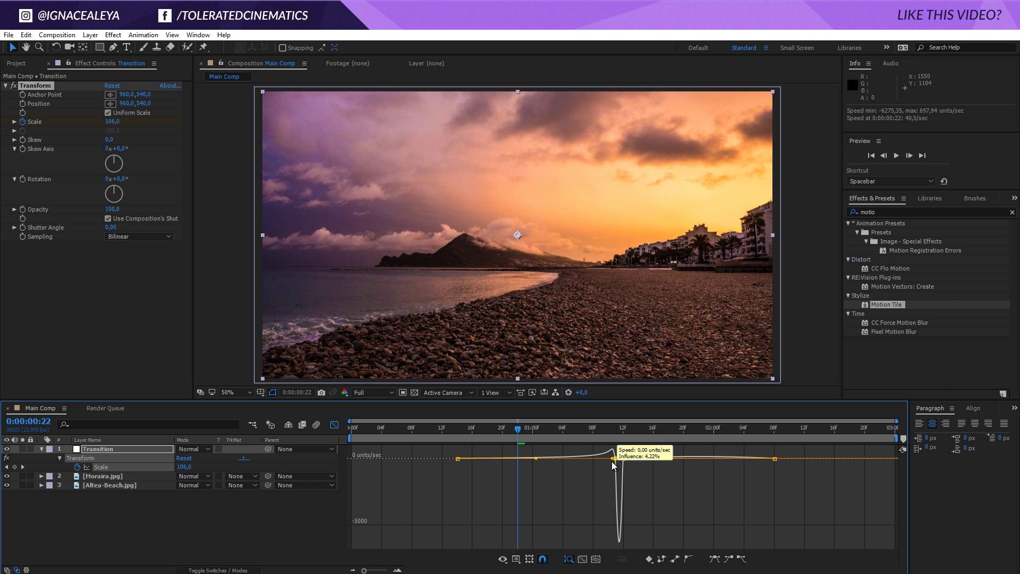
click(625, 461)
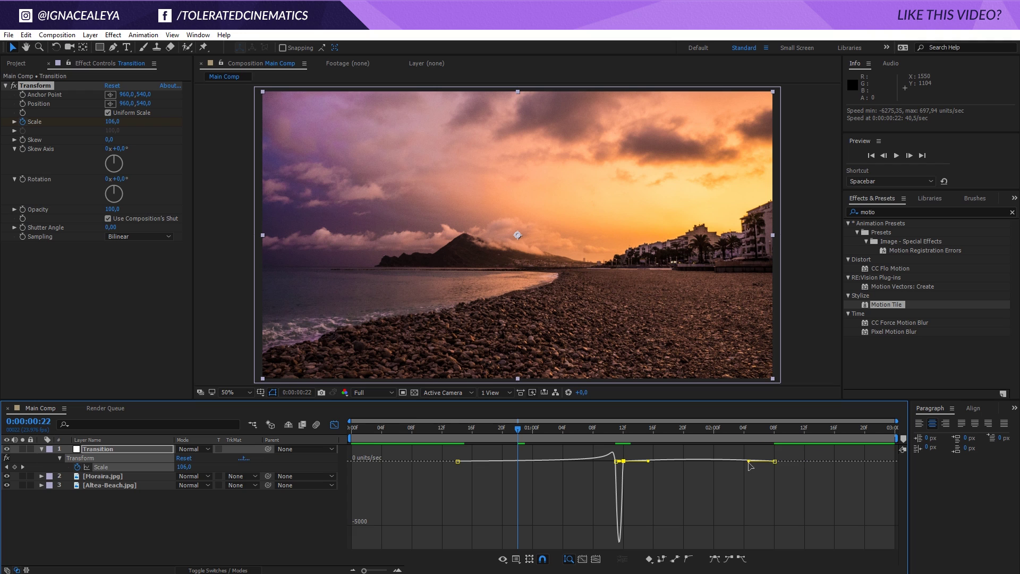
drag(748, 461, 623, 461)
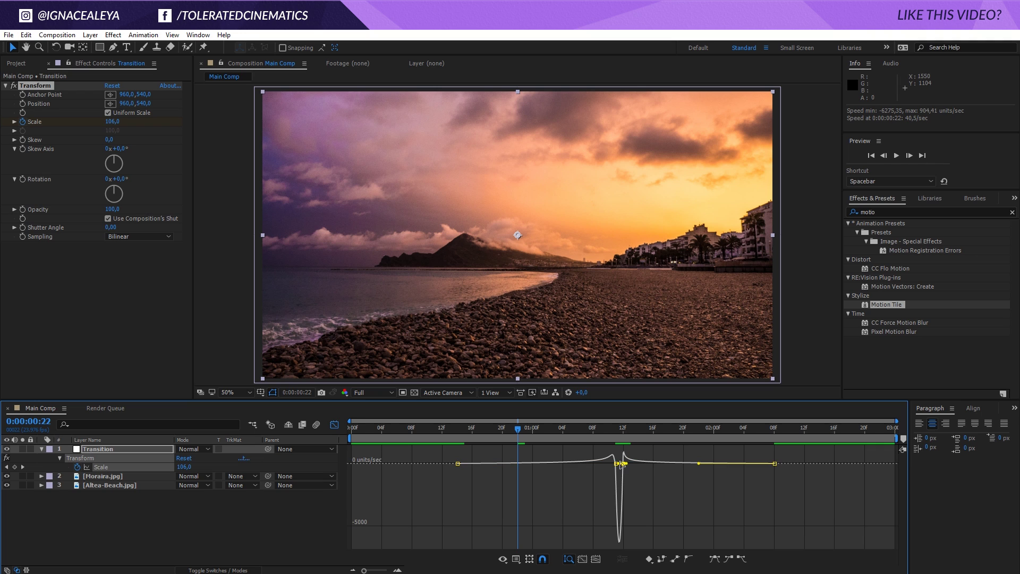
Fine-tune the easing around the 12f keyframe spike, then preview the zoom.
click(397, 570)
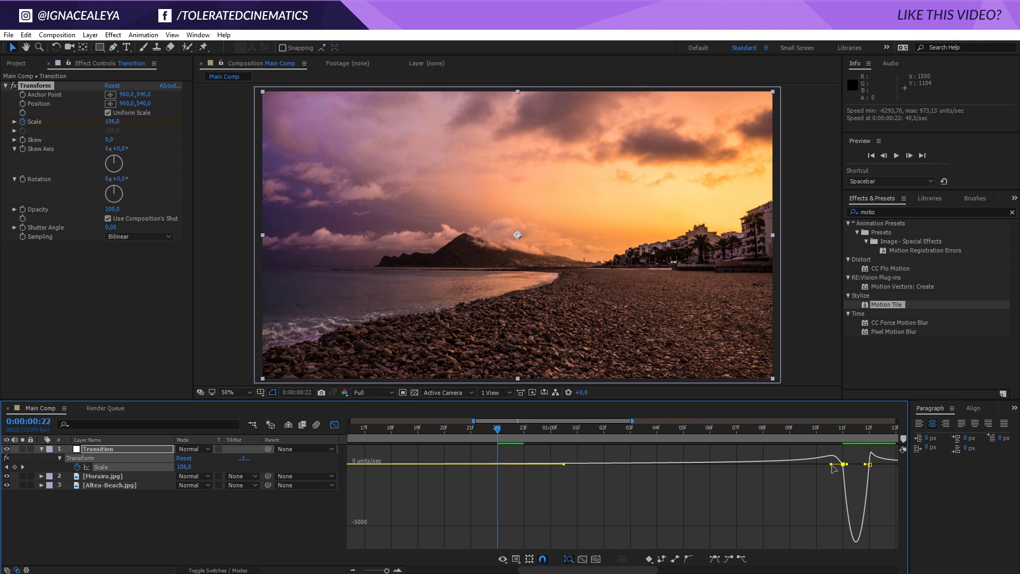
drag(833, 465, 865, 472)
click(869, 465)
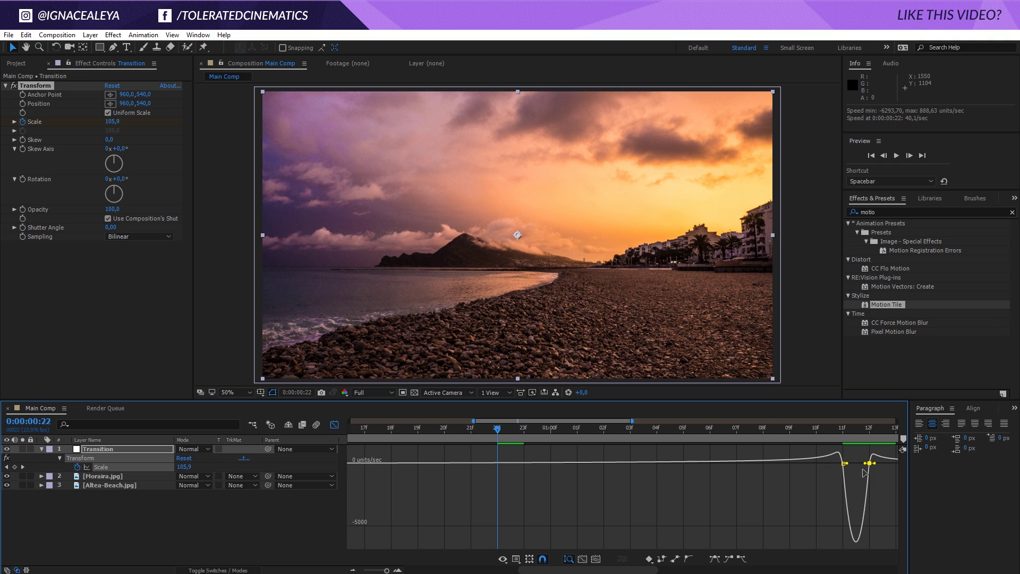
drag(376, 570, 362, 570)
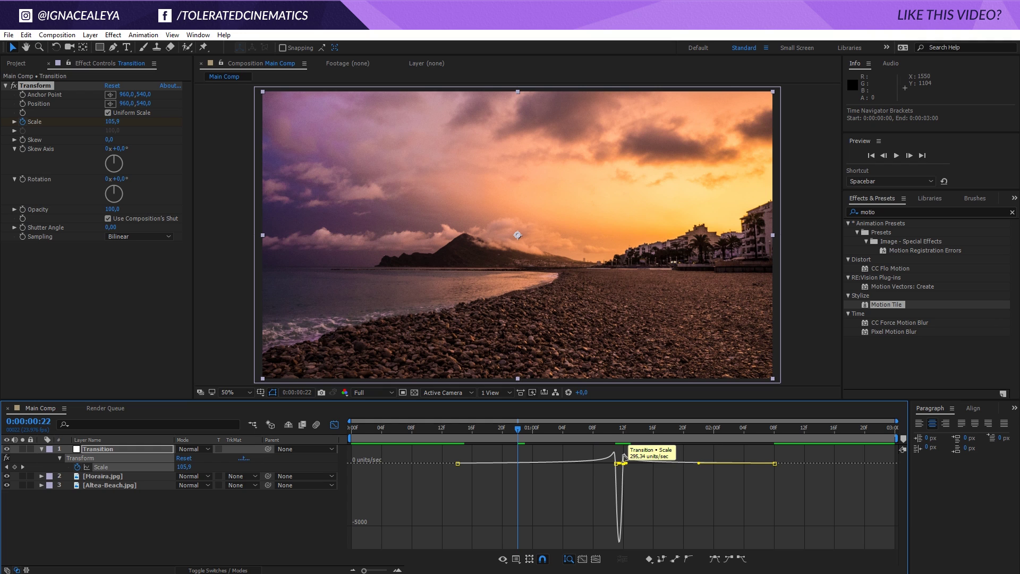
drag(624, 458, 625, 463)
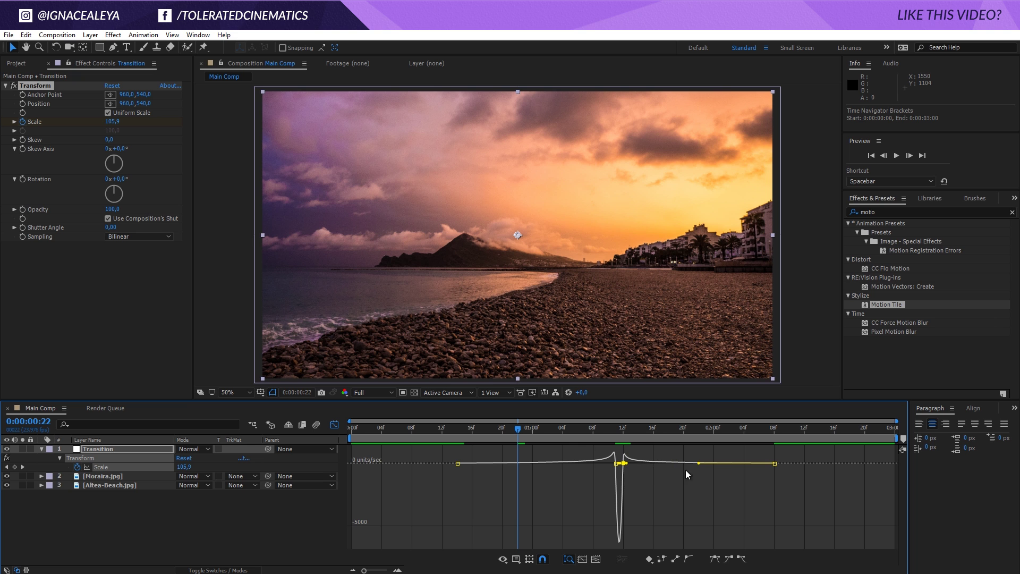
key(space)
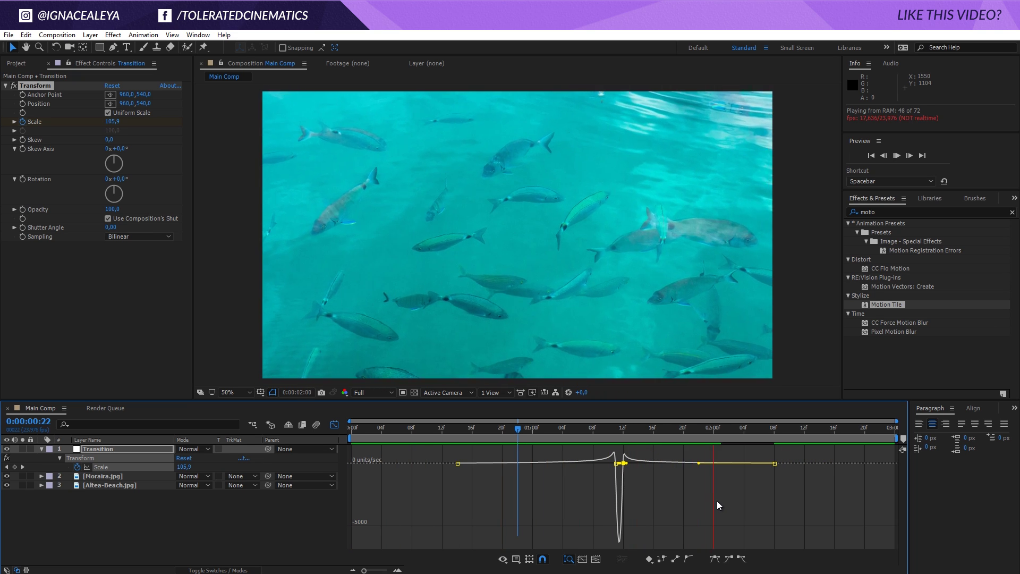
click(674, 431)
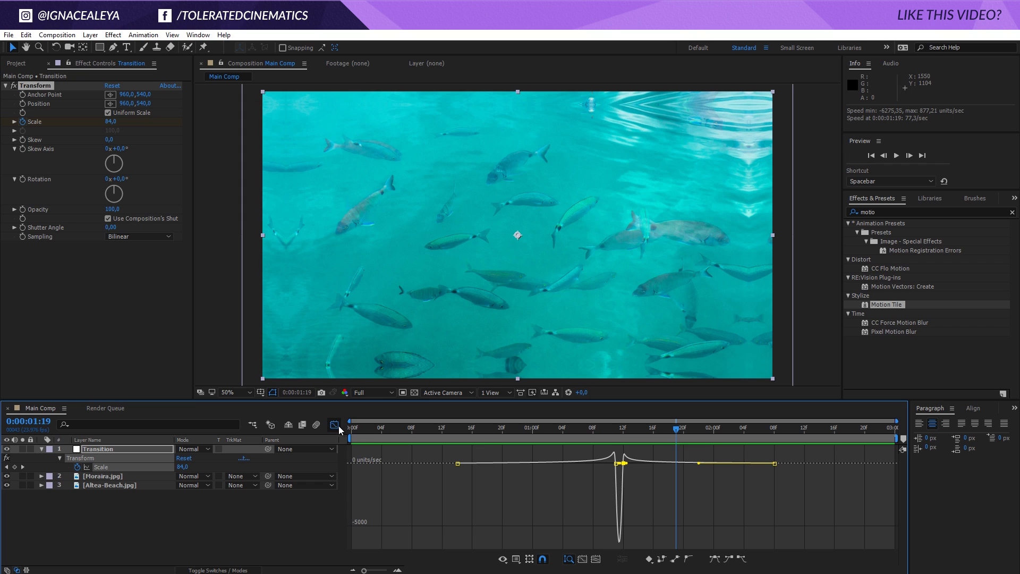
Move the first Scale keyframe to 0:00:00:20 and the last to 0:00:02:03, then preview.
click(339, 425)
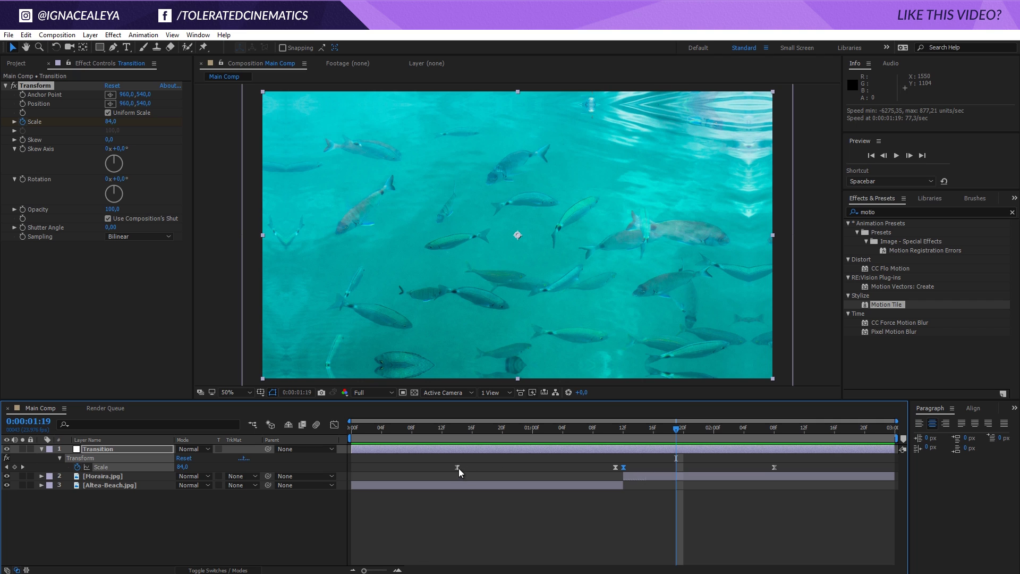
drag(457, 468, 498, 471)
drag(774, 468, 743, 470)
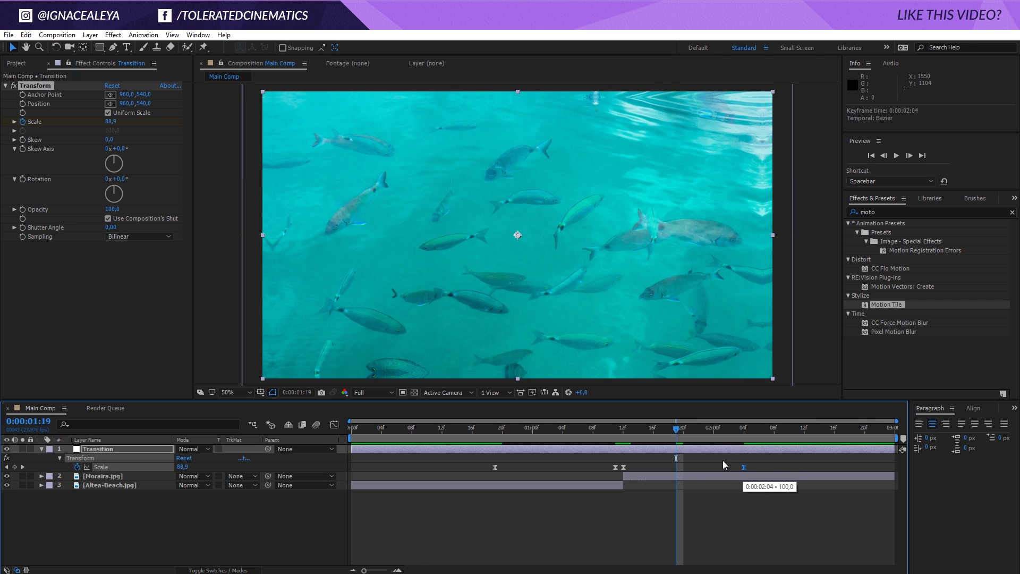
click(496, 467)
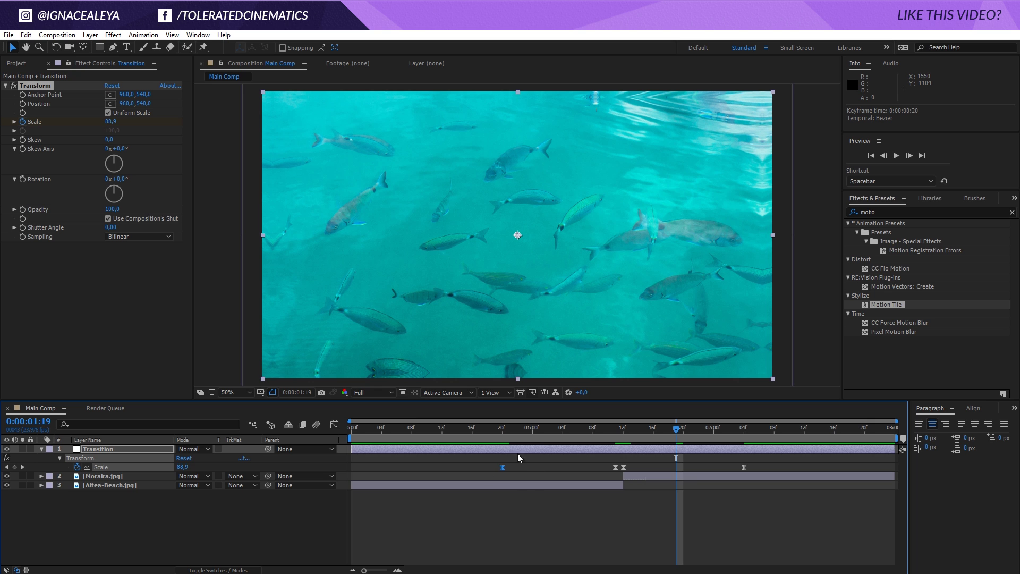
drag(744, 468, 739, 468)
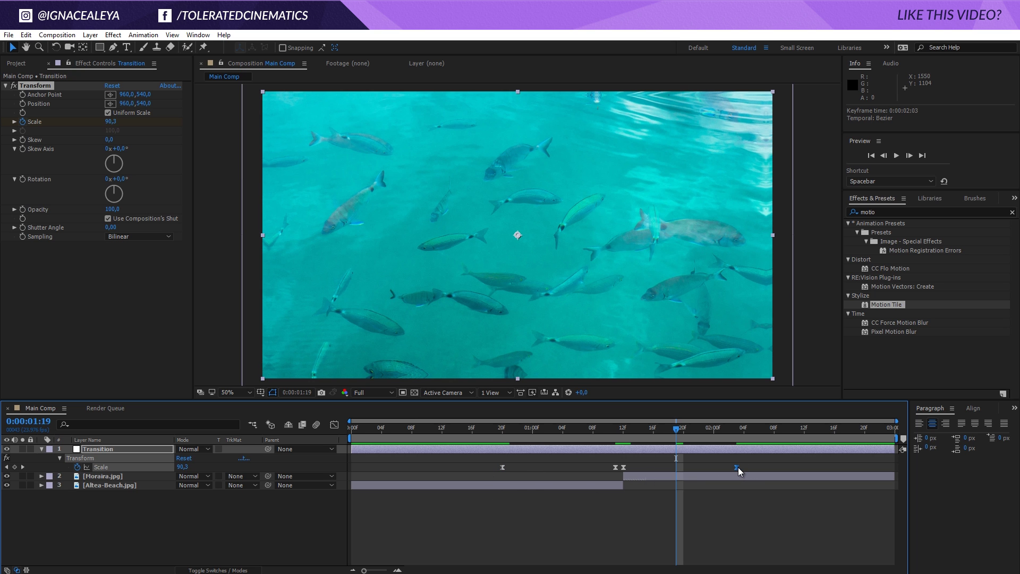
key(space)
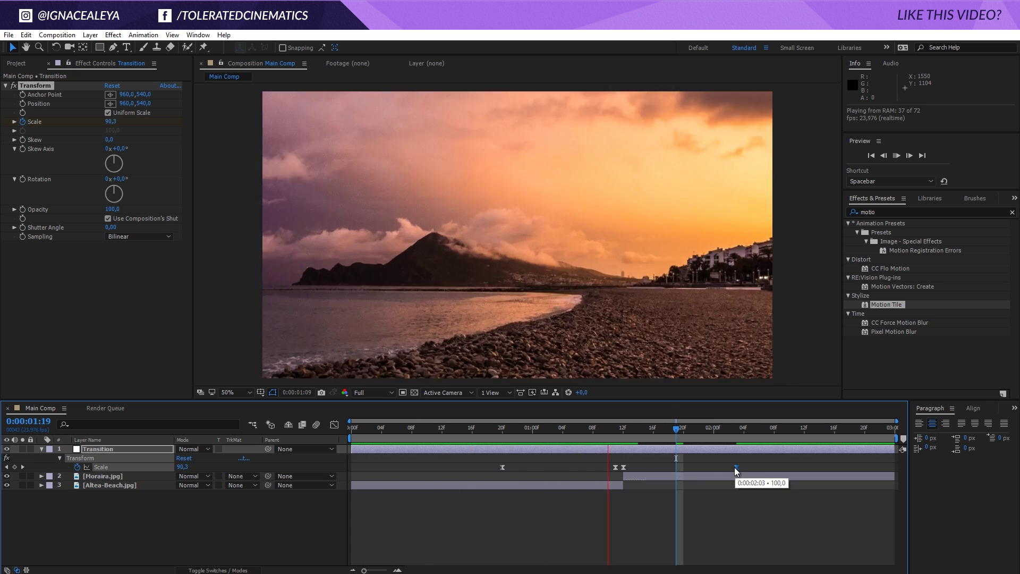
key(space)
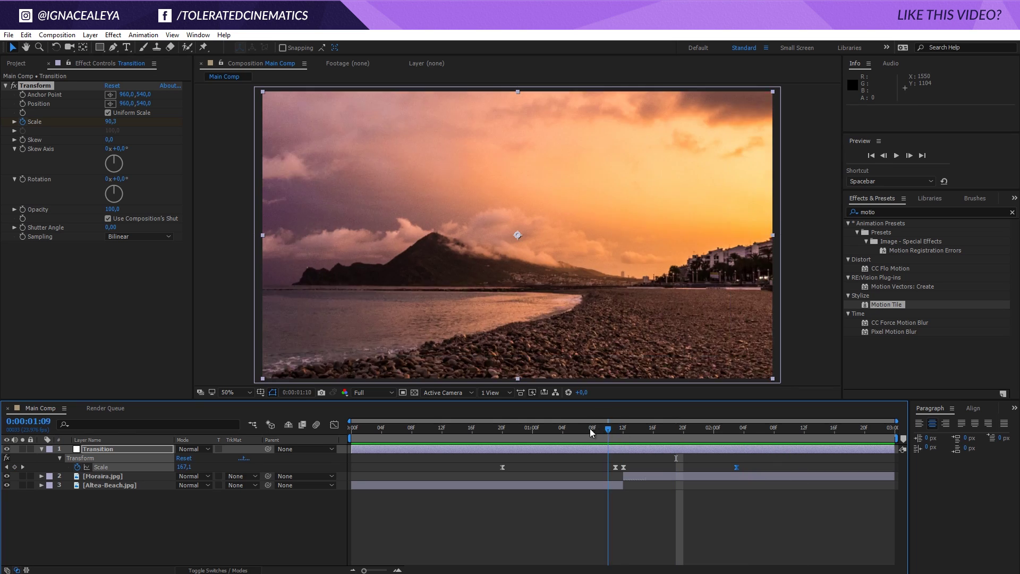
Park the current-time indicator on the middle Scale keyframe at about 0:00:01:12.
drag(591, 432, 623, 467)
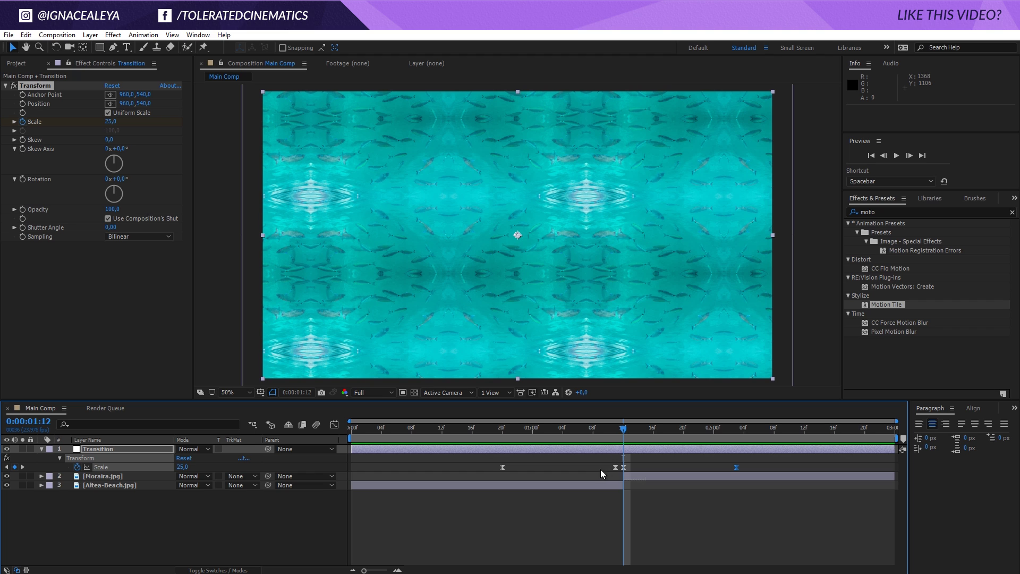
Apply CC Radial Fast Blur from Blur & Sharpen and raise its Amount to 100.
click(113, 35)
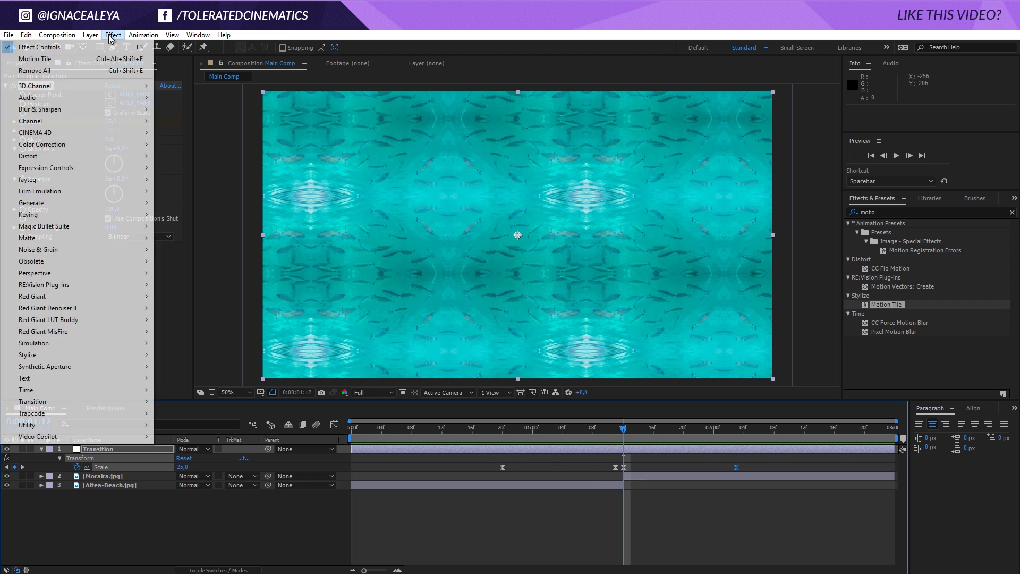
mouse_move(51, 109)
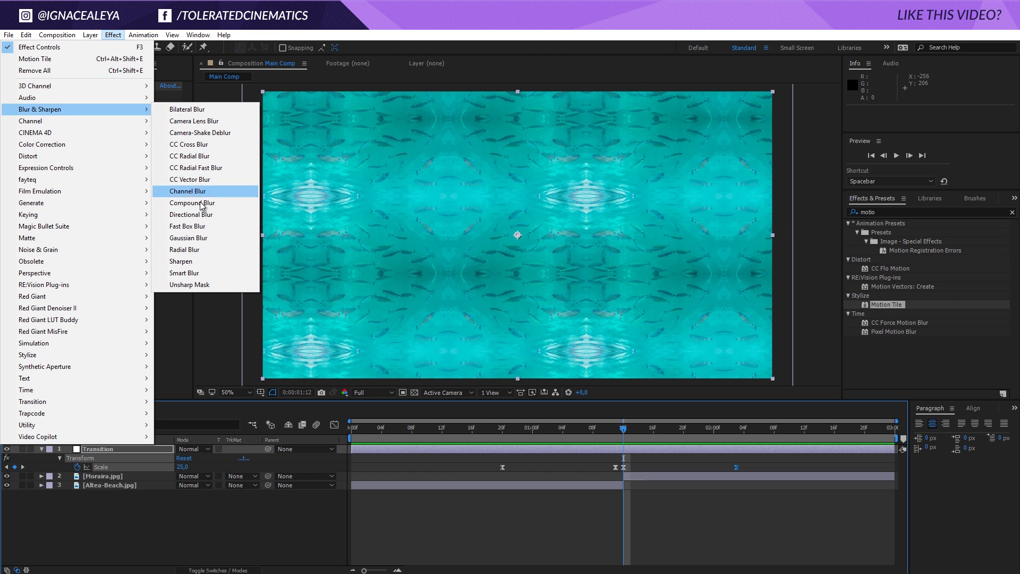
click(187, 169)
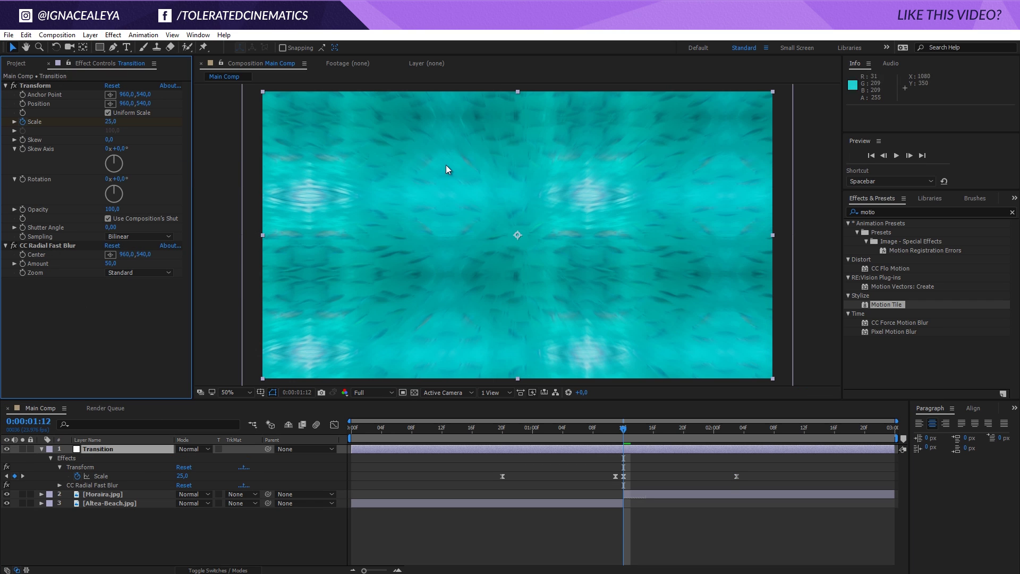
click(111, 263)
text(100)
key(Return)
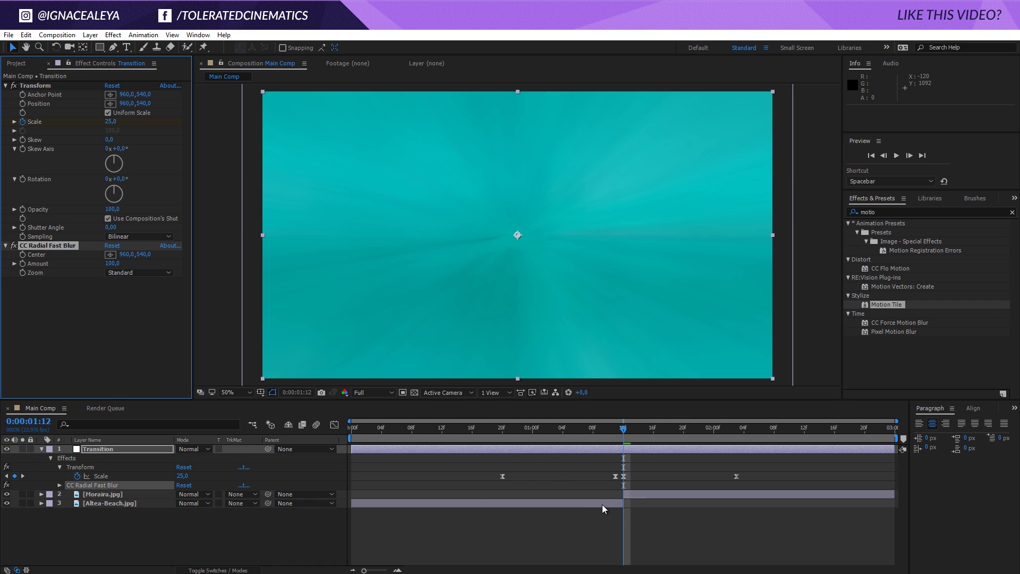
Keyframe the blur Amount, dropping it to 0 at 0:00:02:03 at the zoom's end.
click(23, 264)
click(502, 436)
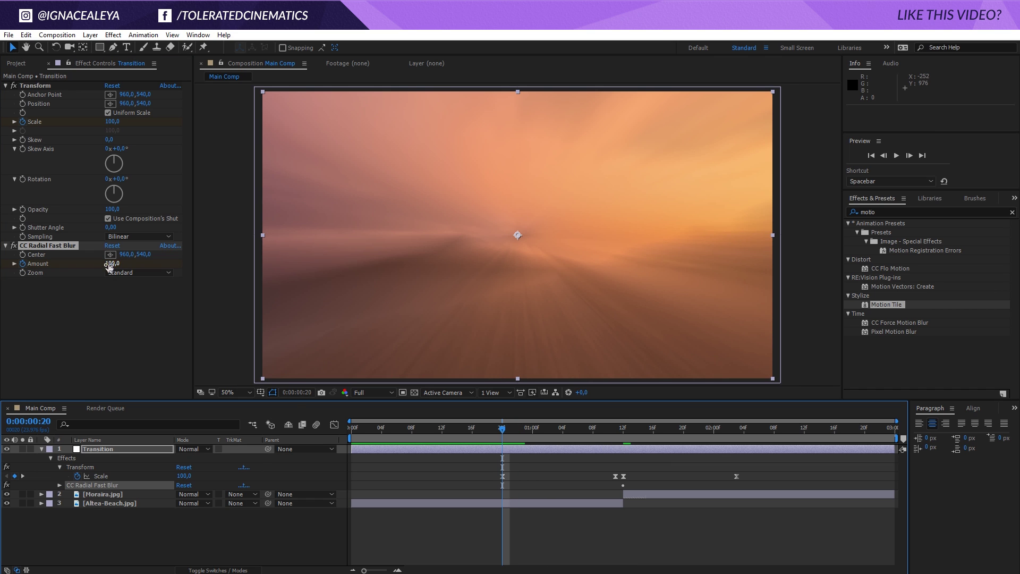
drag(490, 436, 737, 435)
click(110, 264)
text(0)
key(Return)
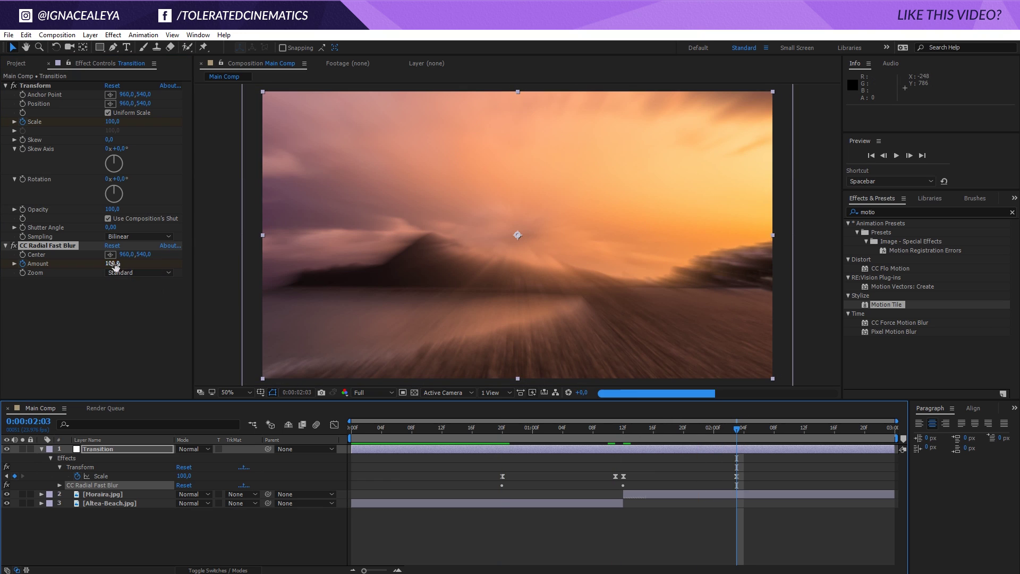
Reveal the animated properties with U and select all three Amount keyframes.
key(u)
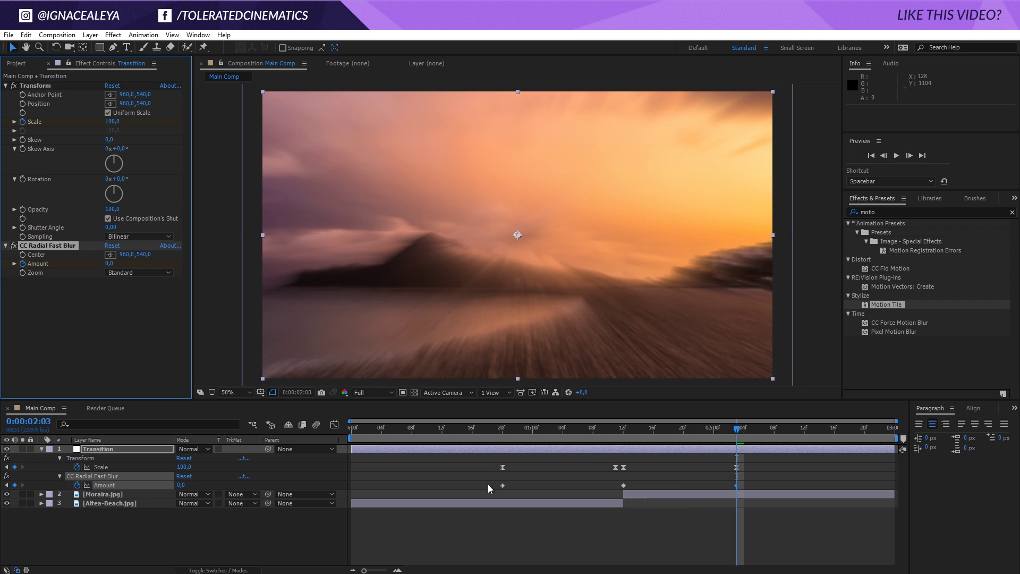
drag(483, 480, 615, 492)
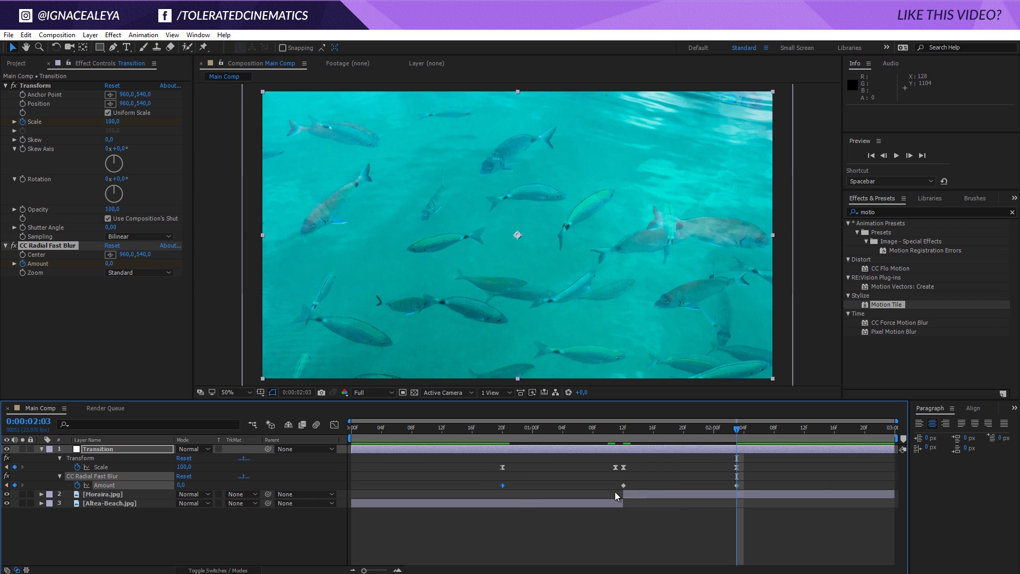
drag(773, 480, 500, 486)
Apply Easy Ease to the three blur Amount keyframes.
right_click(503, 485)
mouse_move(505, 482)
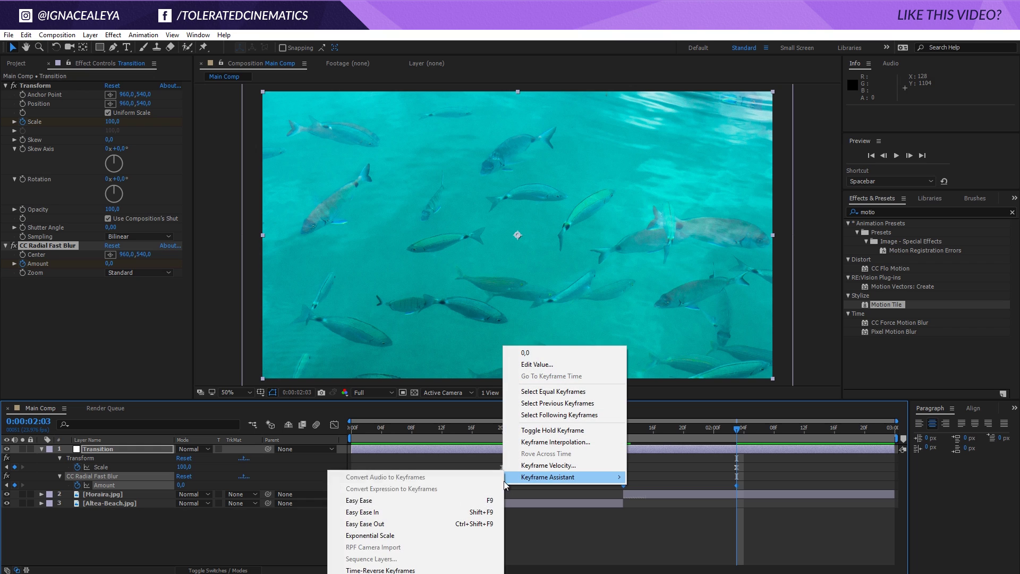
click(394, 501)
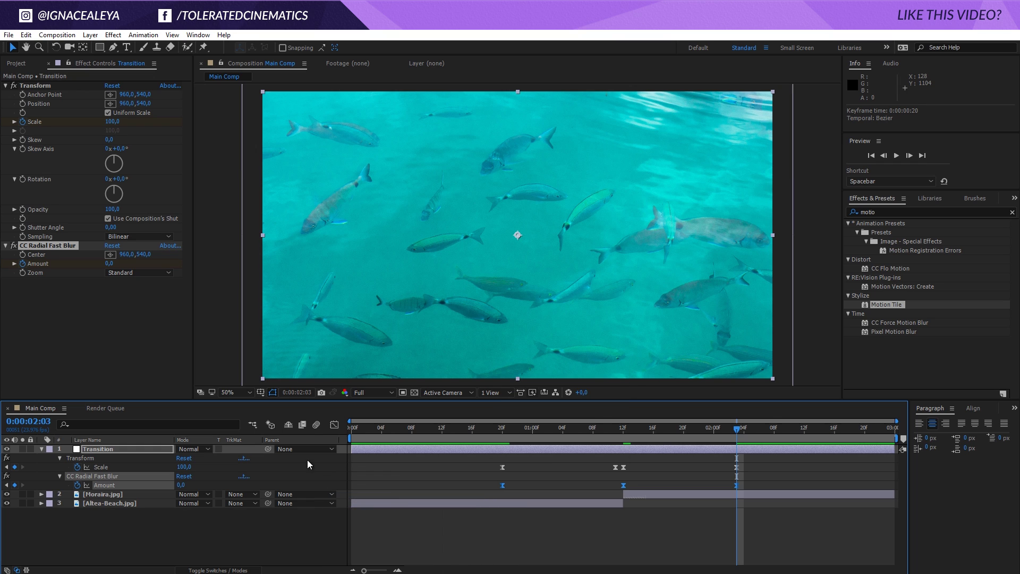
Drag the speed influence handles so the blur speed spikes sharply at the cut.
click(336, 425)
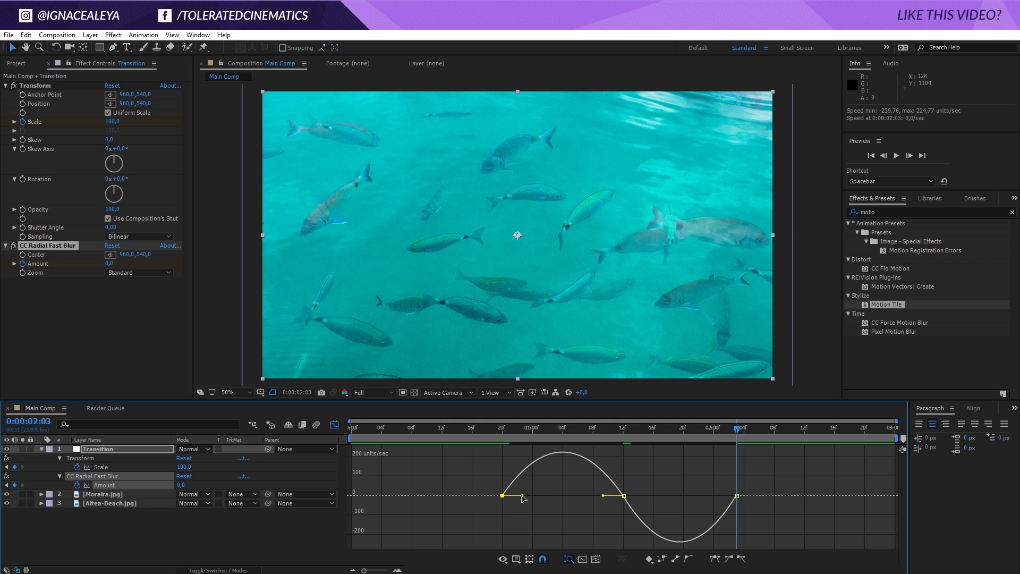
drag(524, 498, 597, 447)
drag(736, 515, 680, 517)
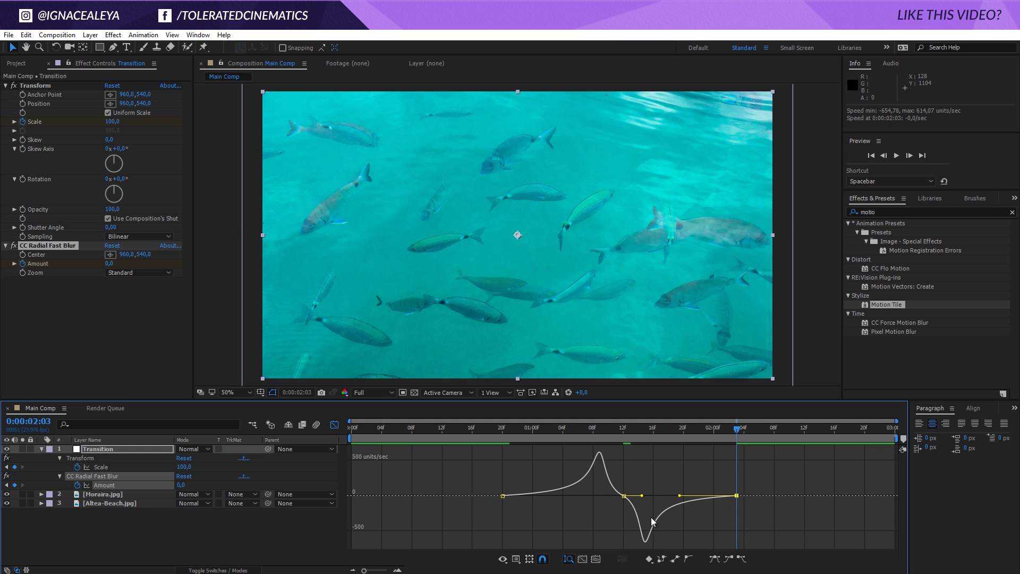
click(621, 498)
drag(604, 498, 630, 496)
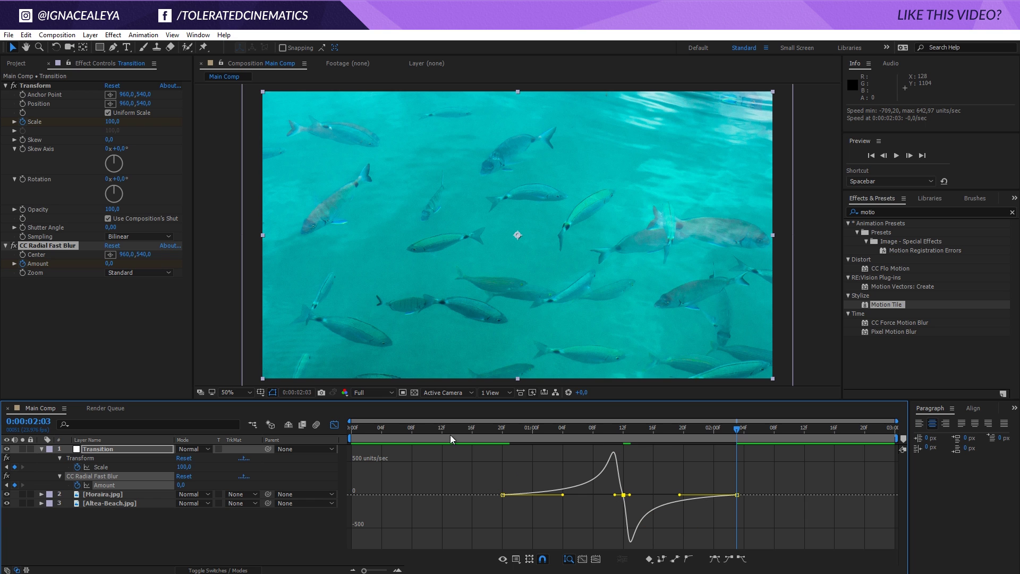
Exit the Graph Editor, RAM-preview the transition, and return to 0:00:01:11 before the cut.
click(334, 424)
key(space)
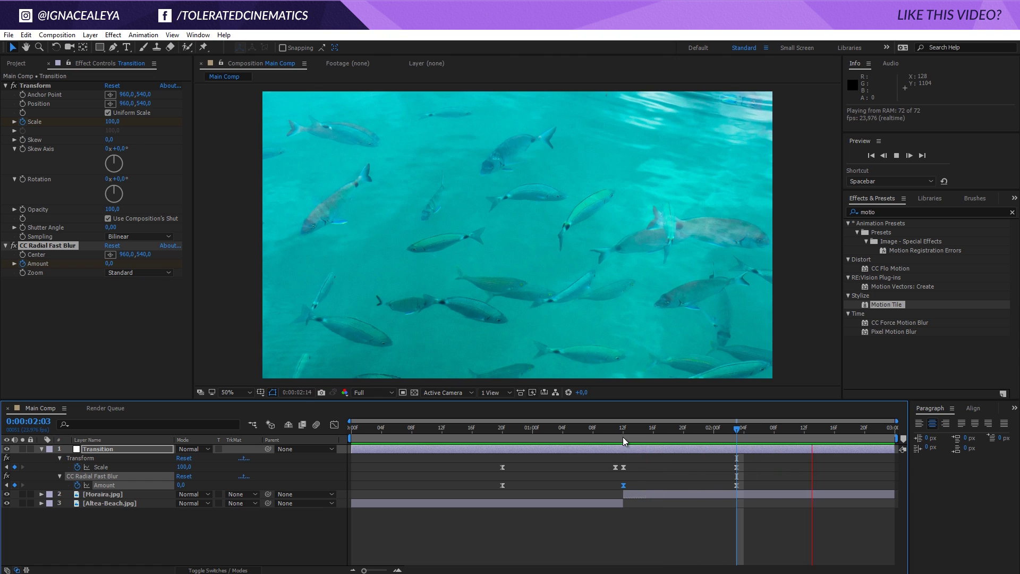
drag(629, 428, 615, 429)
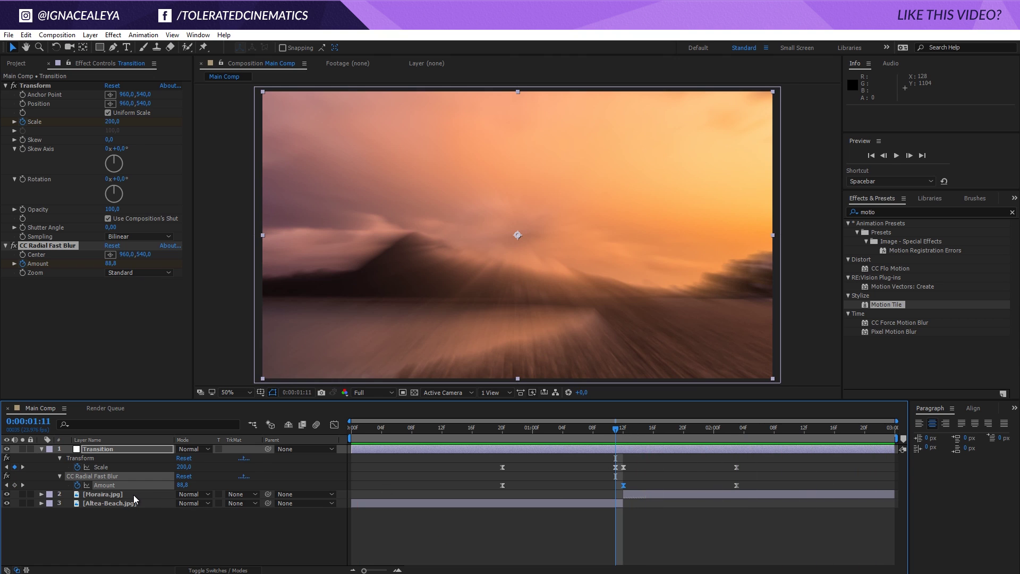
mouse_move(626, 447)
mouse_down()
mouse_move(661, 451)
mouse_move(618, 457)
mouse_move(627, 462)
mouse_up()
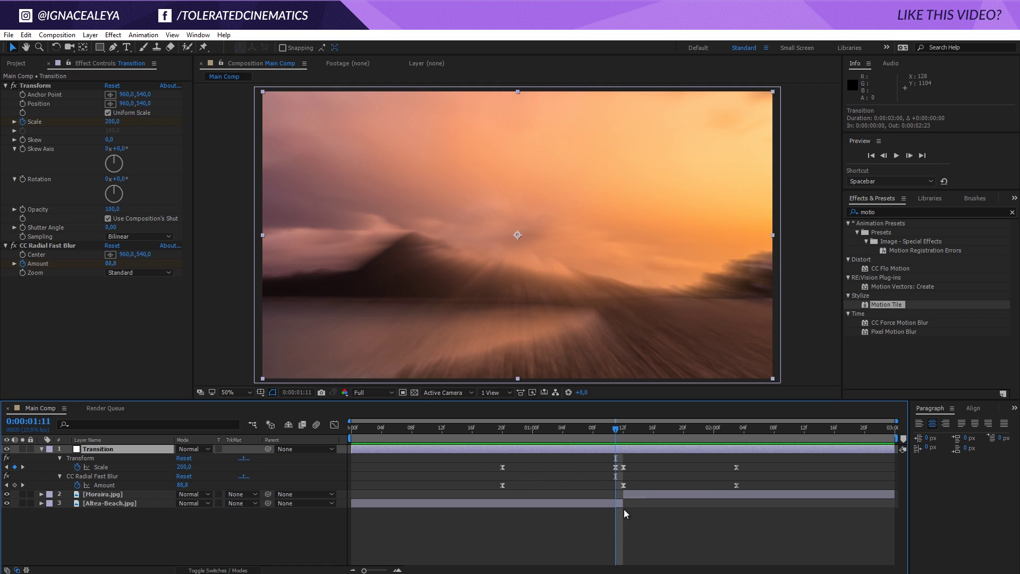
Clear the effects search and add a new adjustment layer on top.
click(1012, 212)
right_click(248, 533)
mouse_move(287, 419)
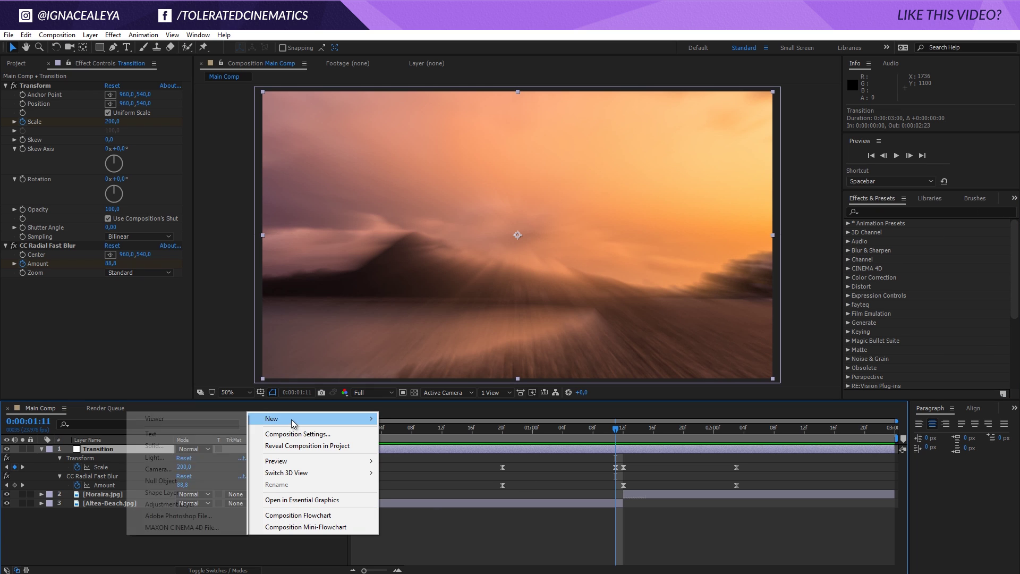
click(175, 504)
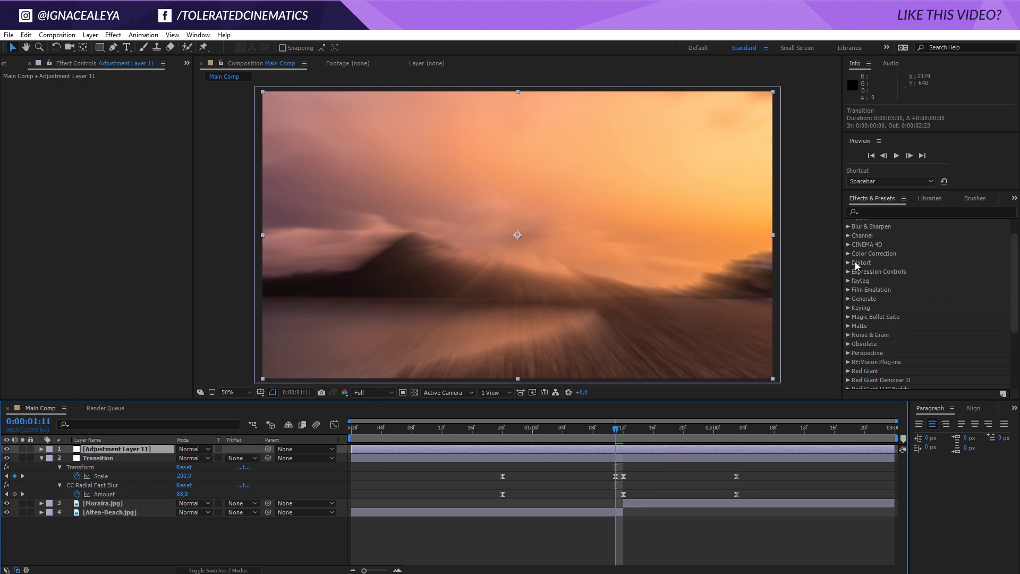
Drag the TC_Light Leak preset from TC_Transitions Pack onto Adjustment Layer 11.
click(847, 224)
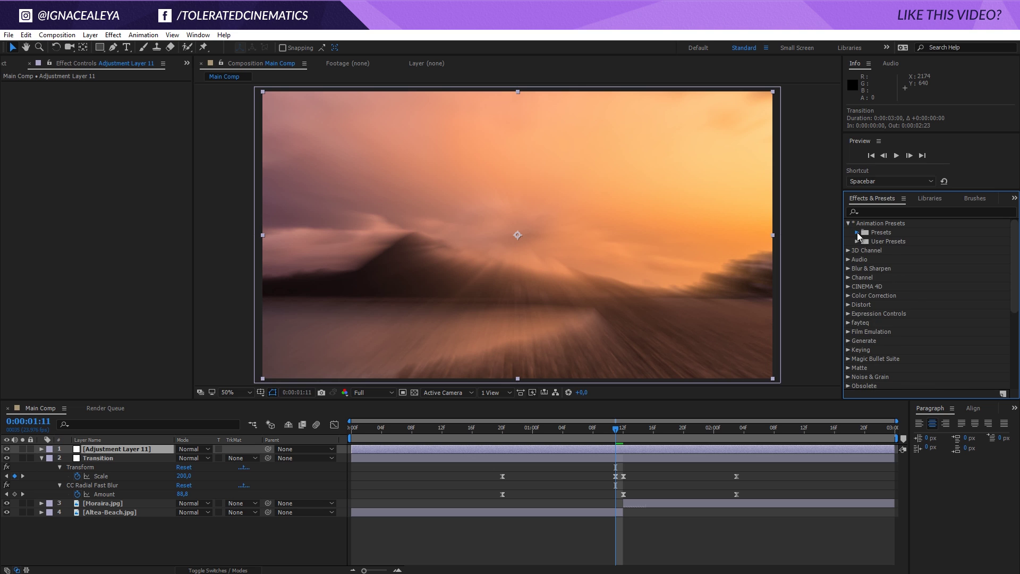
click(857, 232)
scroll(888, 314, down, 4)
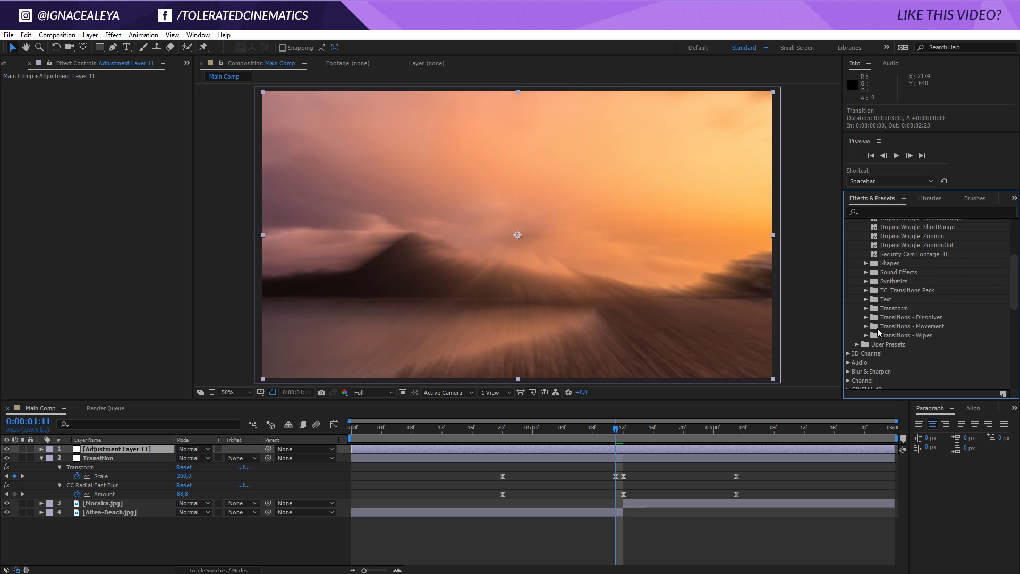
click(866, 290)
scroll(871, 316, down, 2)
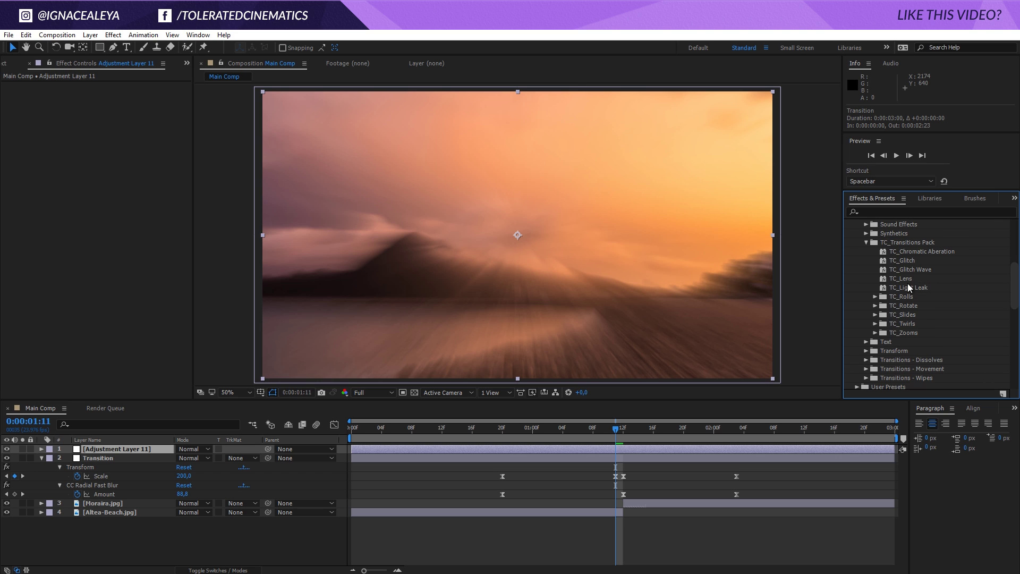
drag(912, 291, 502, 453)
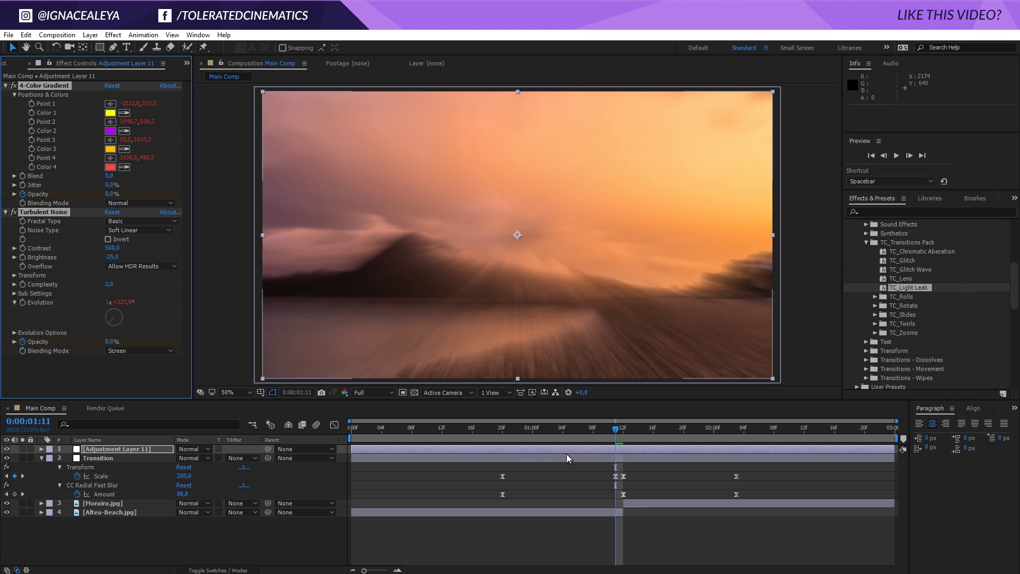
Start the light-leak layer one second earlier and extend it to the comp end.
key(u)
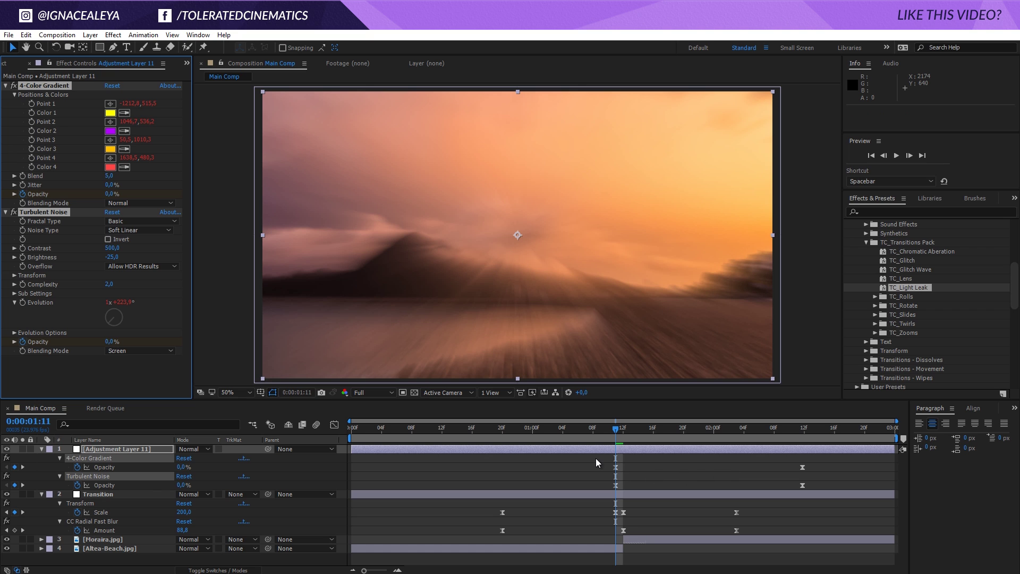
drag(681, 447, 500, 457)
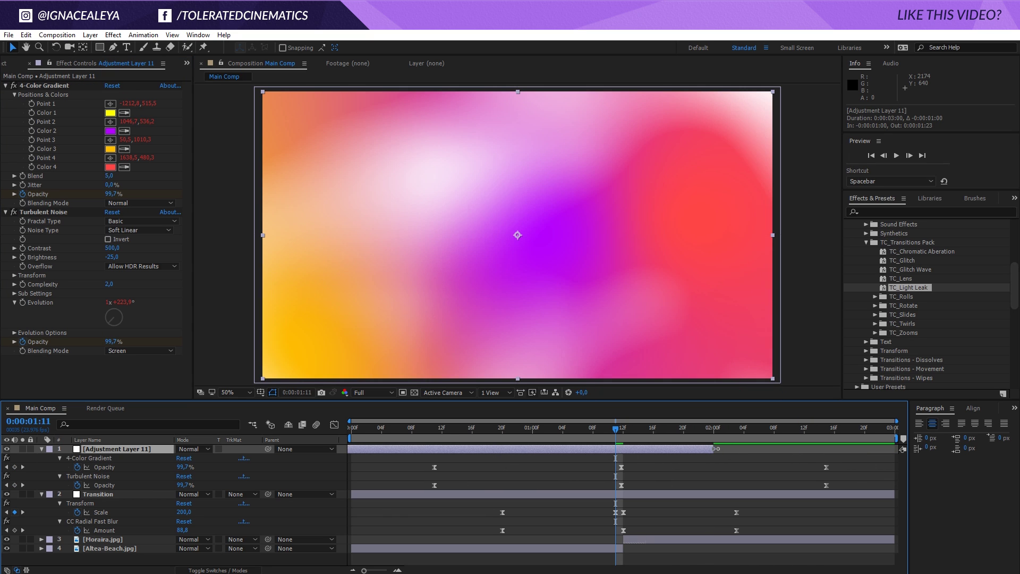
drag(715, 449, 958, 454)
After trying Screen, Classic Color Dodge and Overlay, blend with Add at 66% opacity.
click(190, 451)
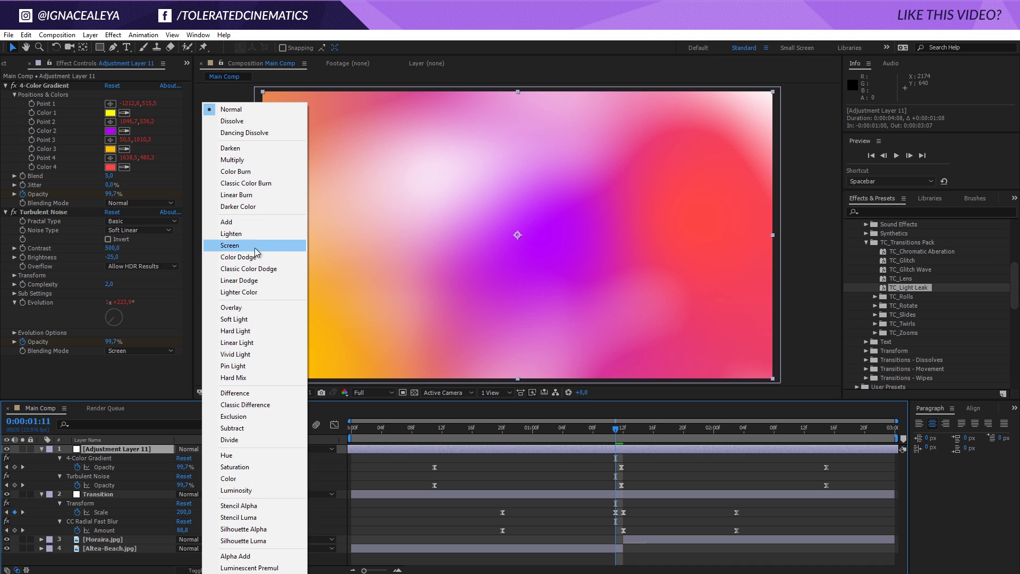
click(259, 222)
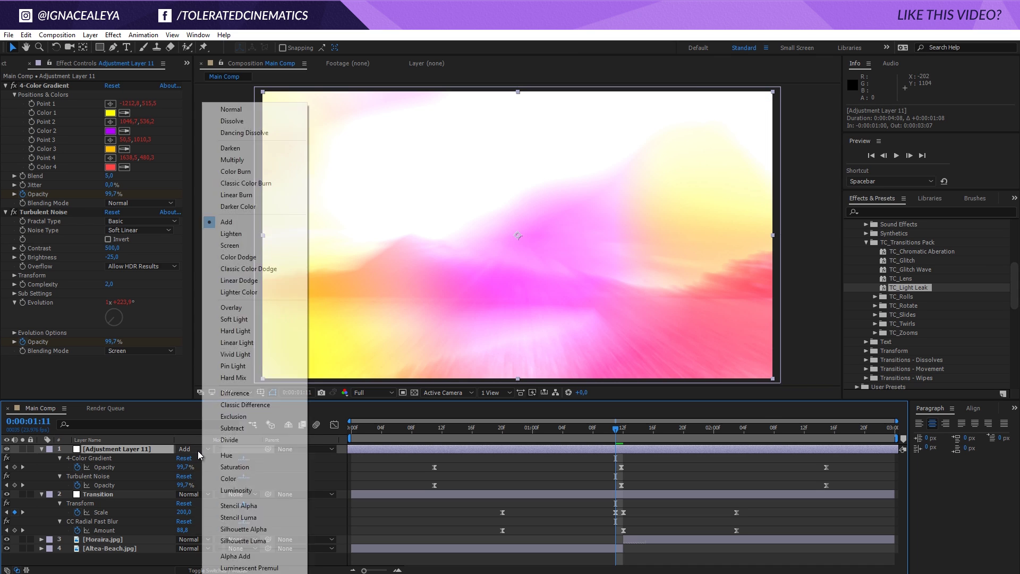
click(230, 245)
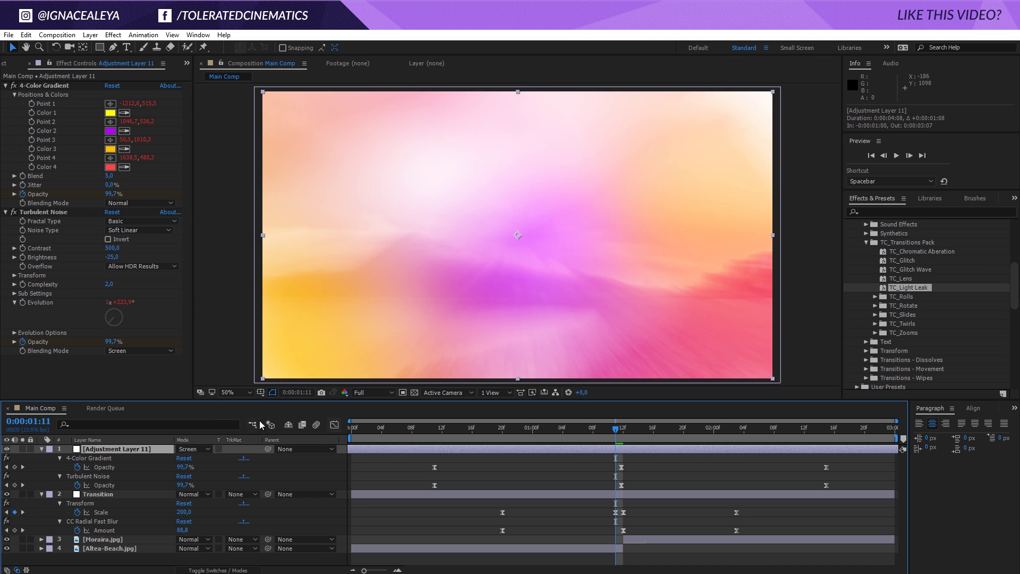
click(193, 449)
click(267, 273)
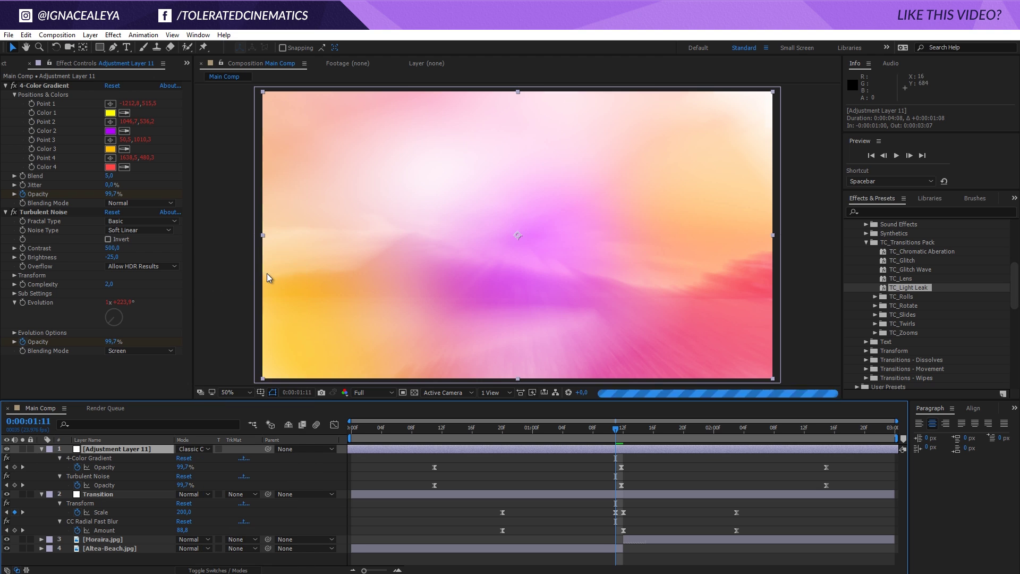
click(200, 448)
click(255, 309)
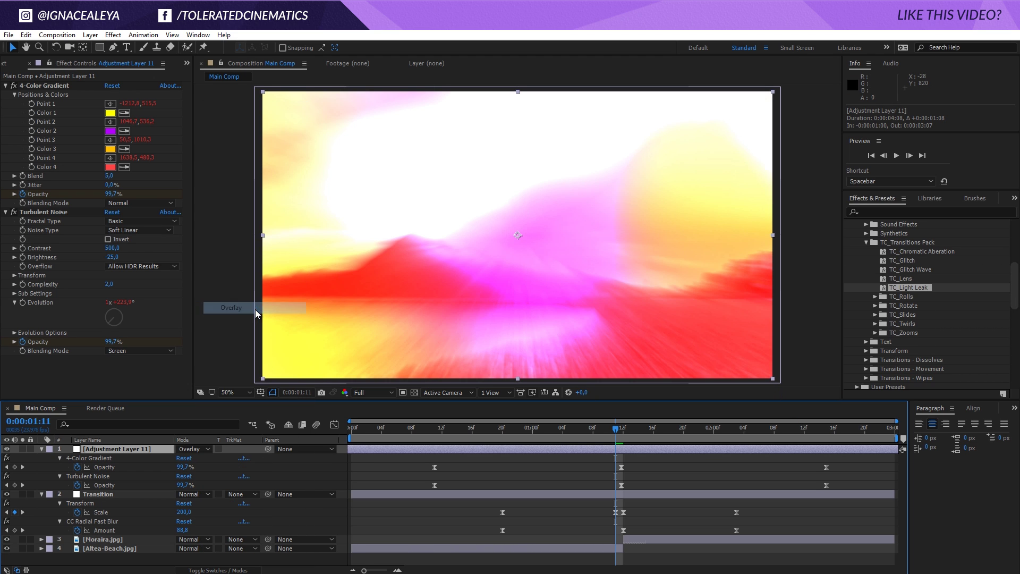
click(193, 448)
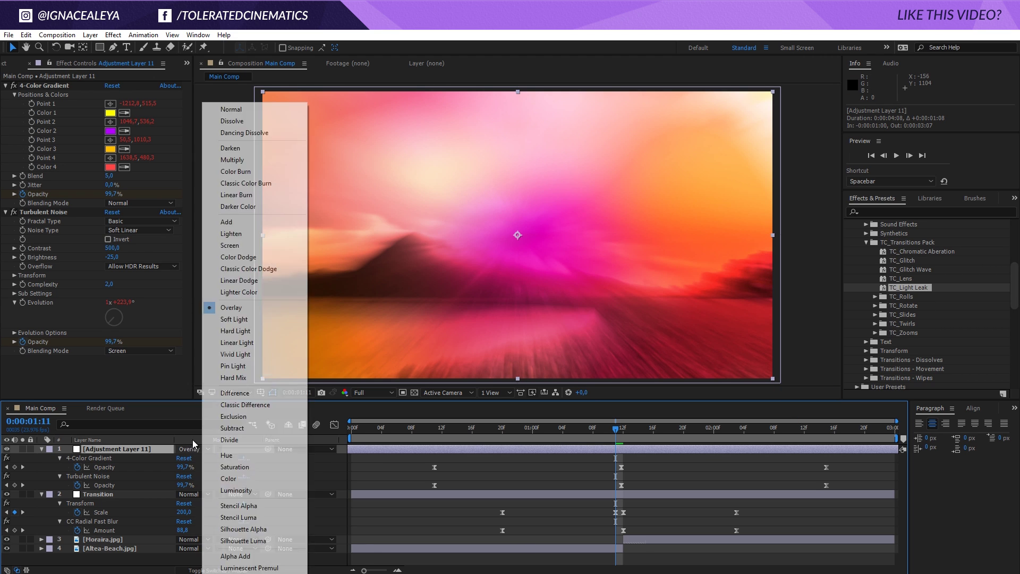
click(248, 221)
key(t)
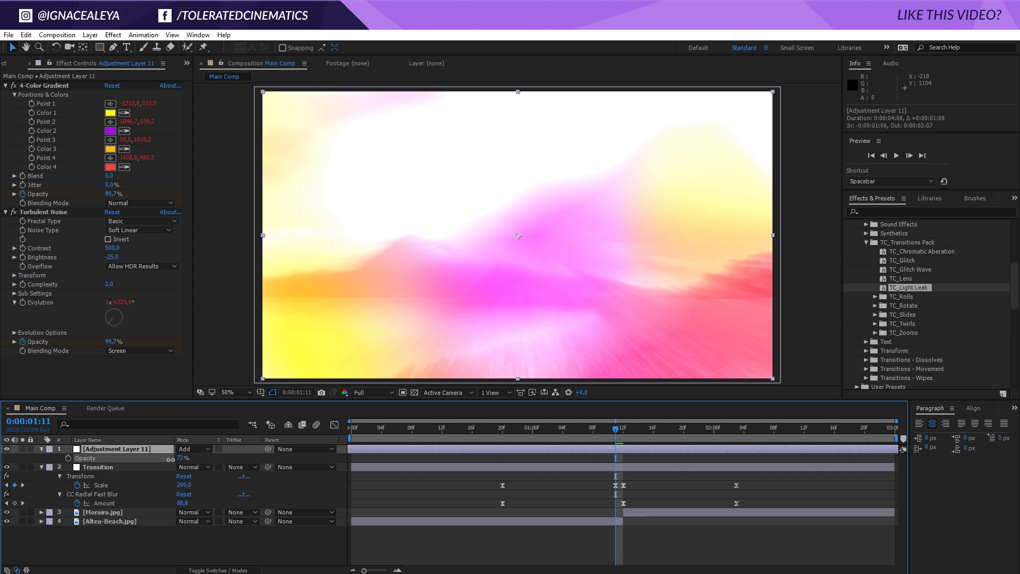
drag(170, 460, 169, 461)
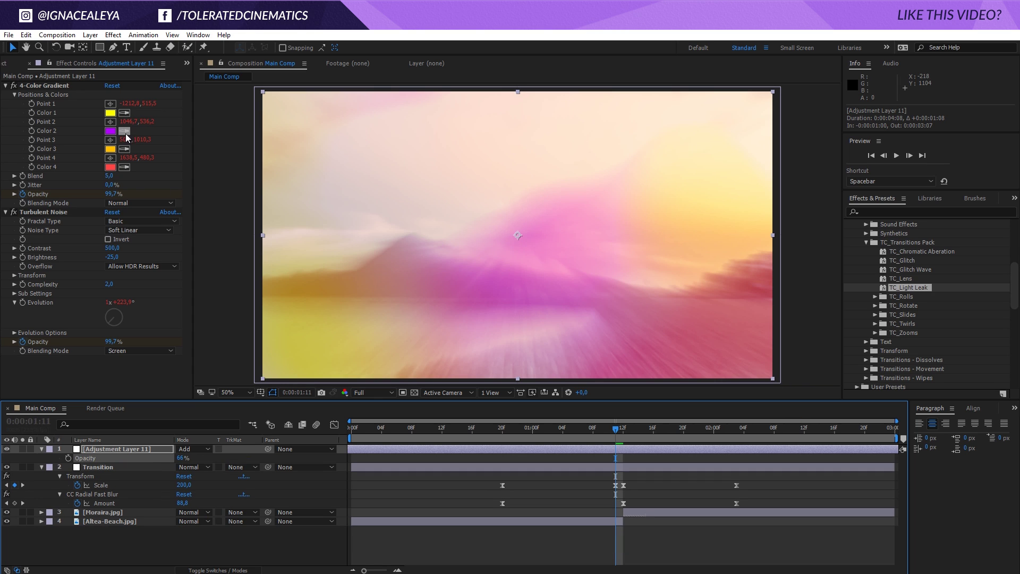
Retime the light-leak keyframes to span 0:00:00:20 to 0:00:02:03.
key(u)
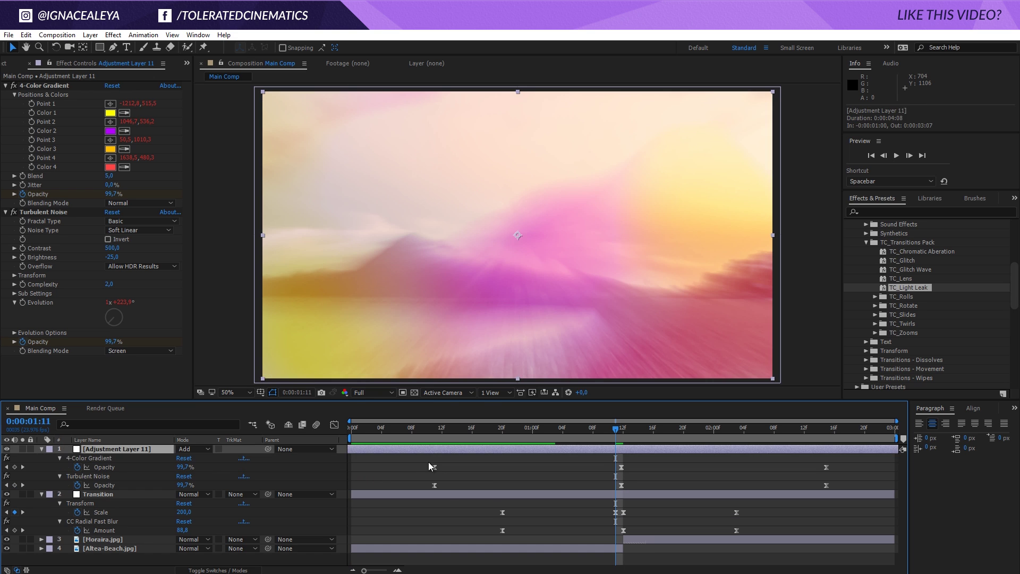
drag(429, 462, 502, 498)
drag(802, 469, 738, 487)
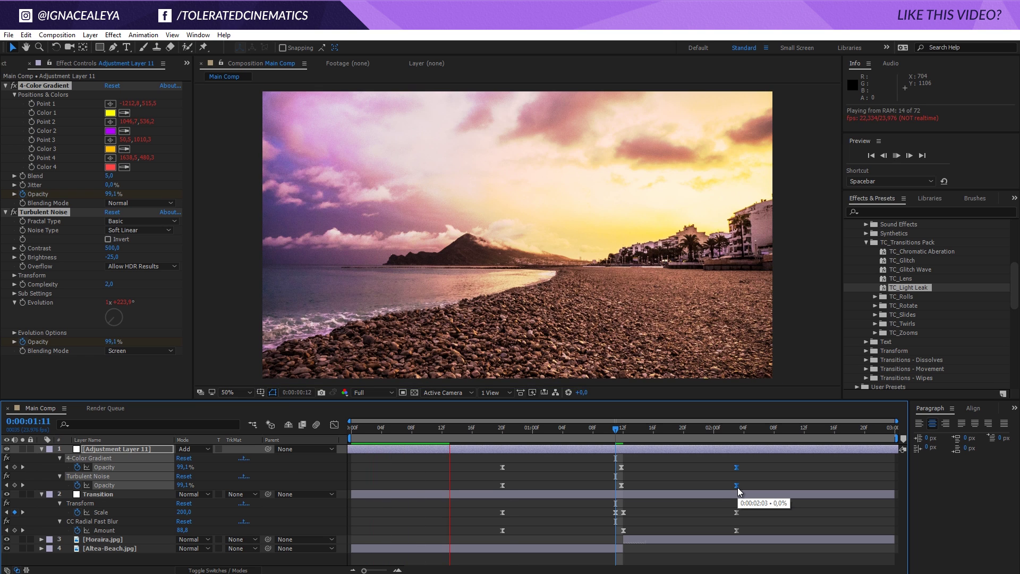
Keyframe the layer Opacity at 0% at 20f and 100% at 1:12.
key(j)
key(t)
click(68, 458)
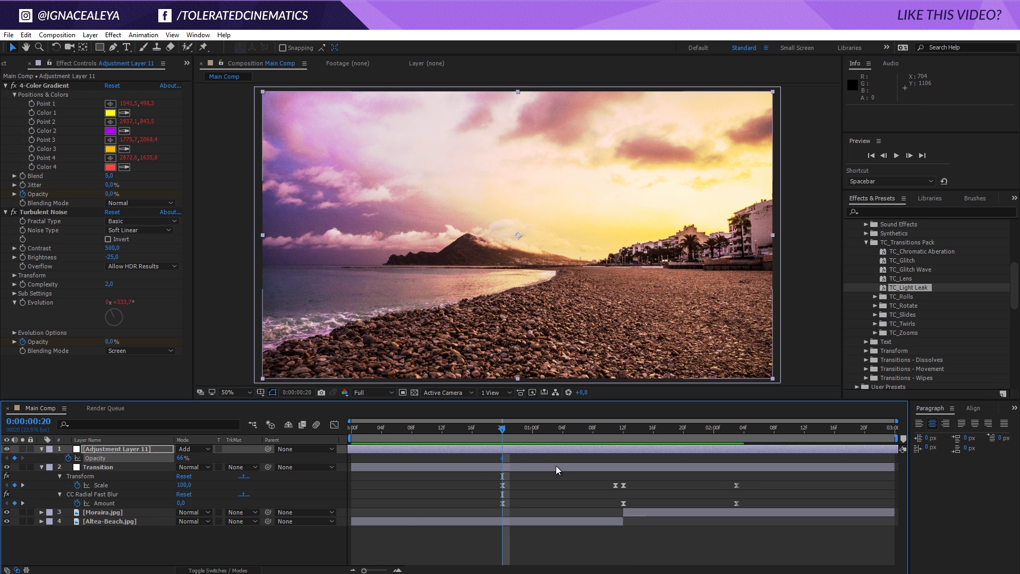
drag(502, 458, 626, 435)
click(181, 458)
text(0)
key(Return)
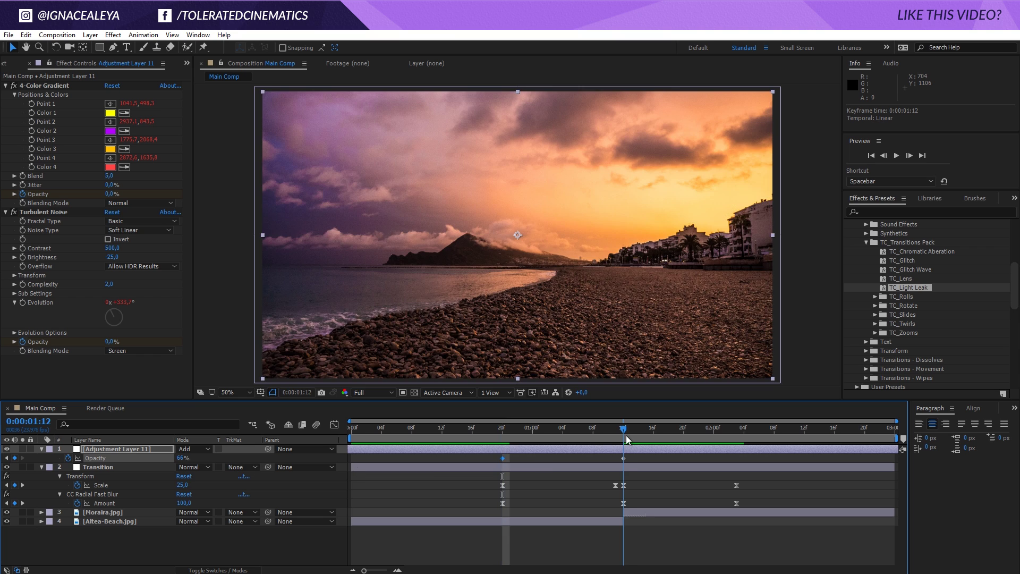
click(181, 458)
text(100)
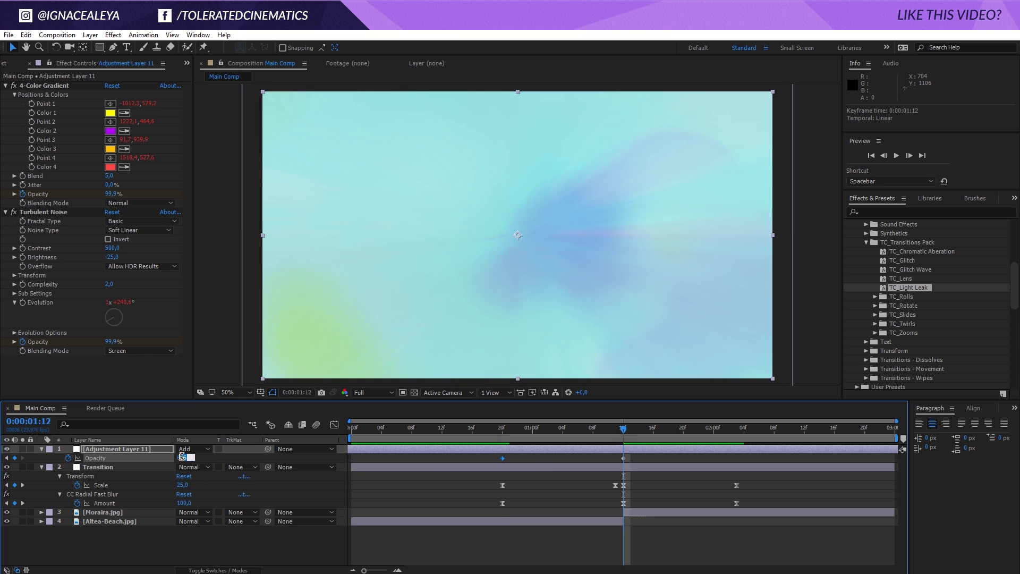
key(Return)
Add a 0% Opacity keyframe at 0:00:02:03.
click(653, 429)
drag(690, 429, 737, 436)
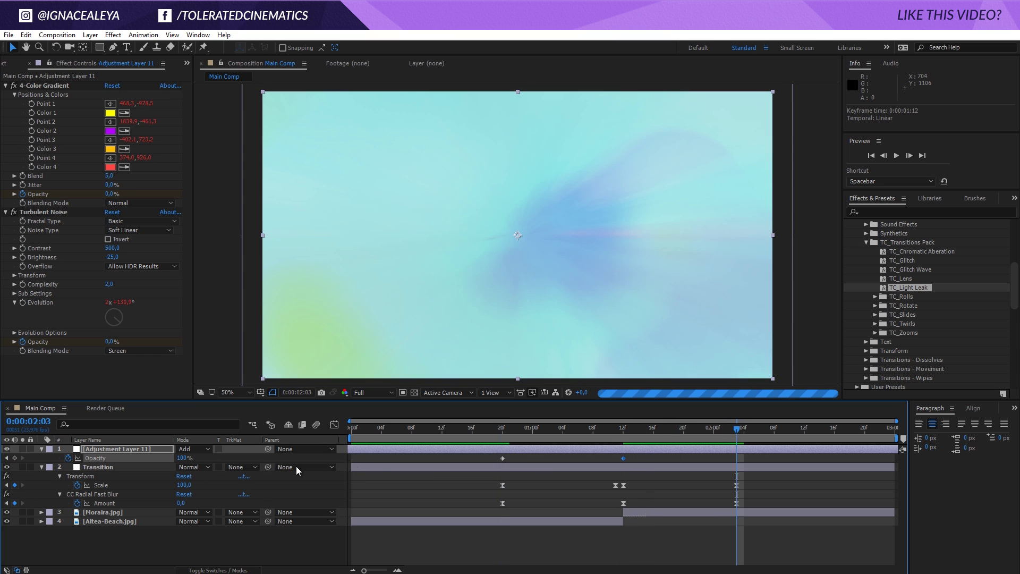
click(181, 458)
text(0)
key(Return)
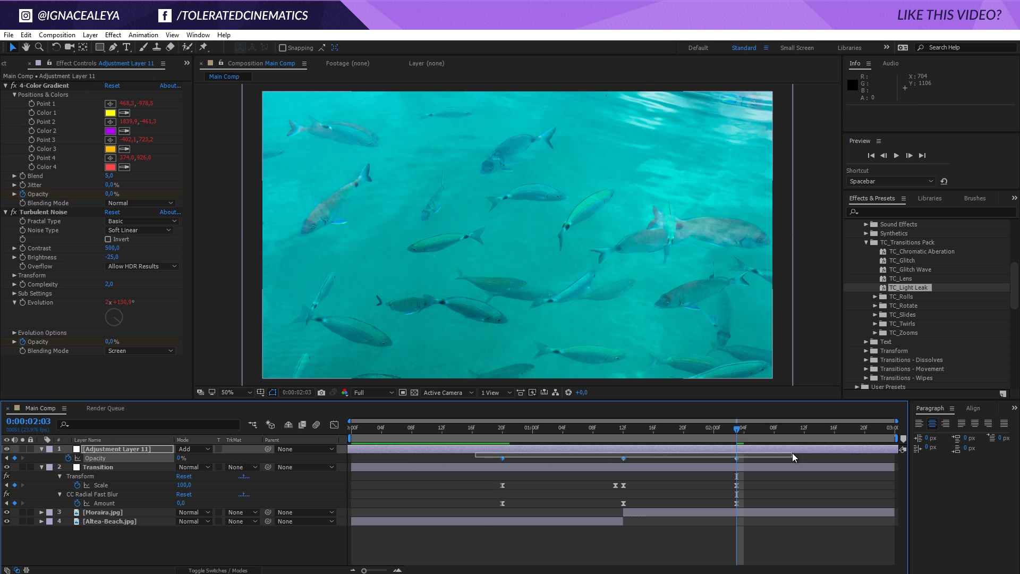
Lengthen the easing on the first and last Opacity keyframes in the Graph Editor.
click(334, 424)
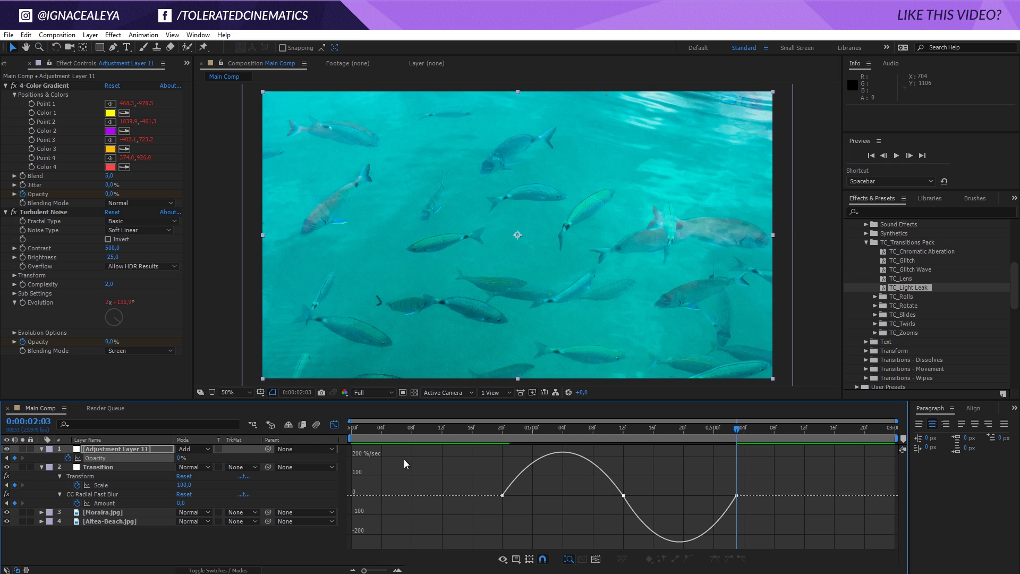
drag(503, 496, 541, 496)
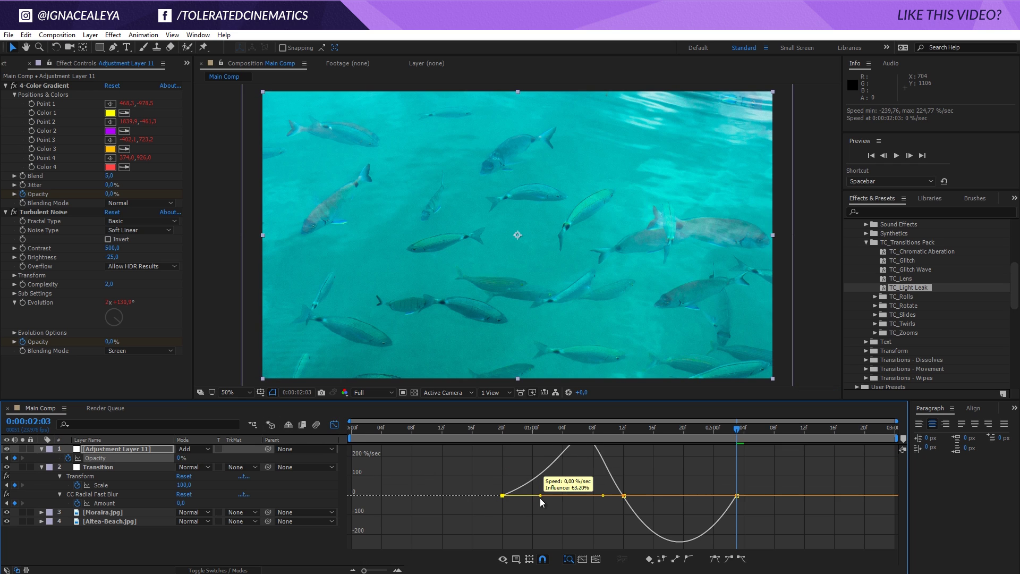
drag(739, 504, 698, 513)
click(334, 425)
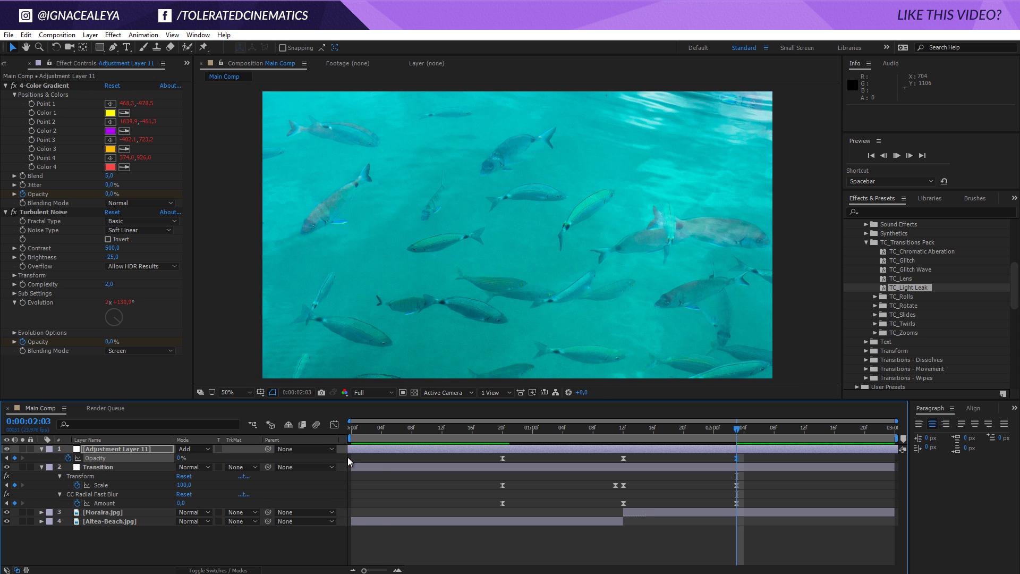
key(space)
key(space)
key(space)
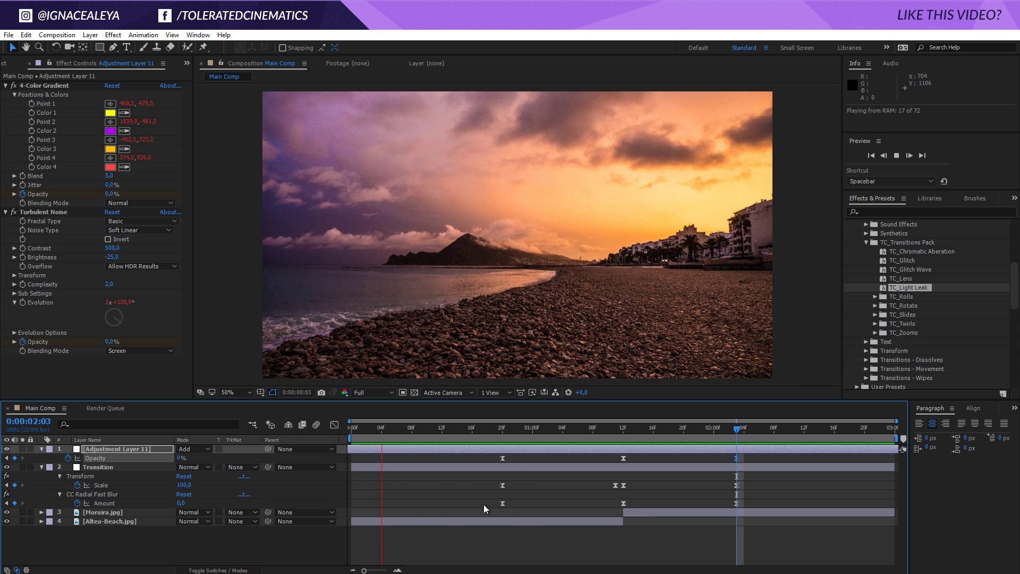